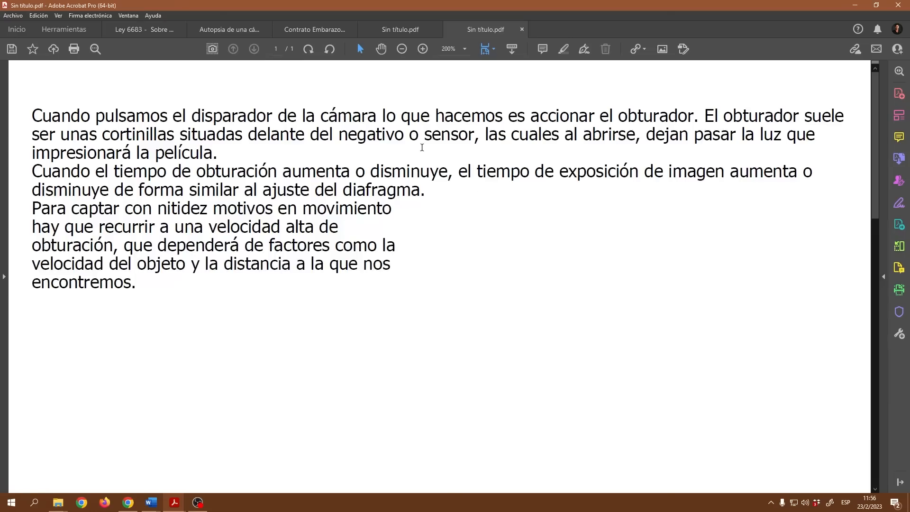
# - Open the shutter-speed text page for PDF editing
pyautogui.click(402, 49)
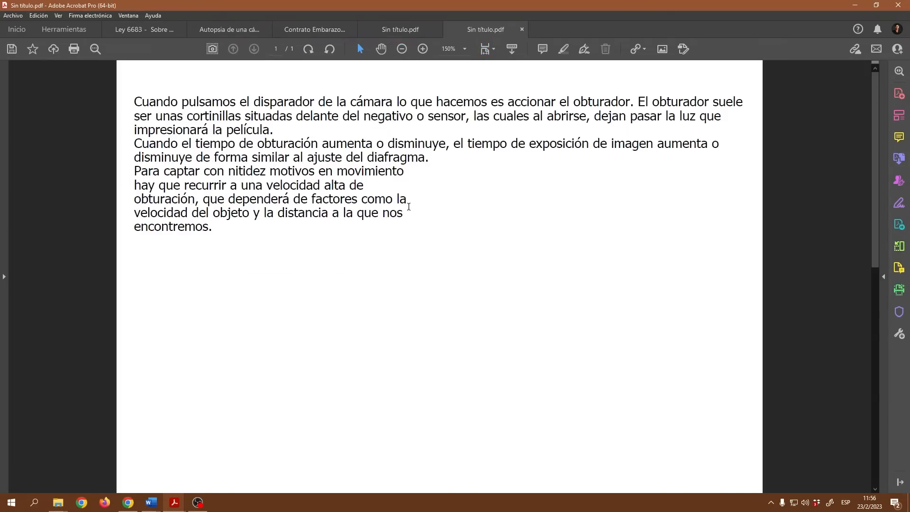
pyautogui.moveTo(250, 216); pyautogui.dragTo(124, 100)
pyautogui.click(223, 232)
pyautogui.moveTo(222, 231); pyautogui.dragTo(133, 101)
pyautogui.click(682, 49)
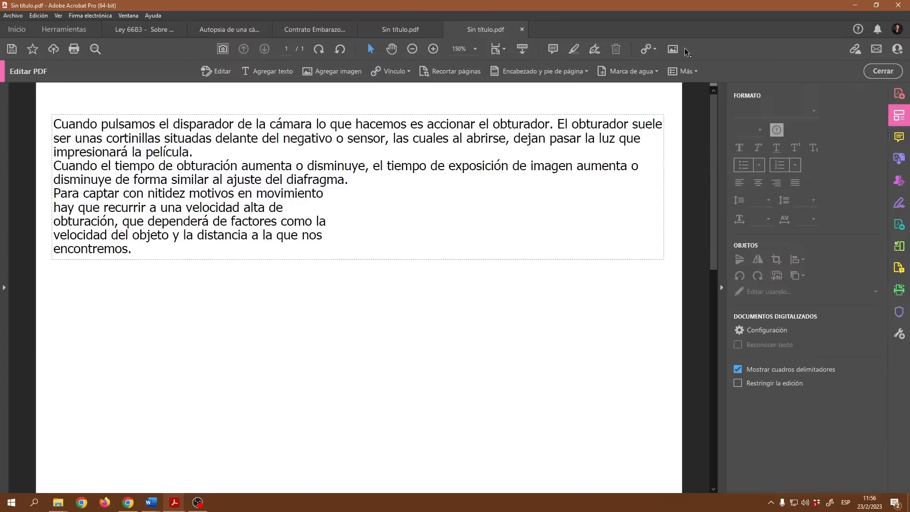
# - Select the whole text block and set its alignment to justified
pyautogui.moveTo(145, 251); pyautogui.dragTo(53, 118)
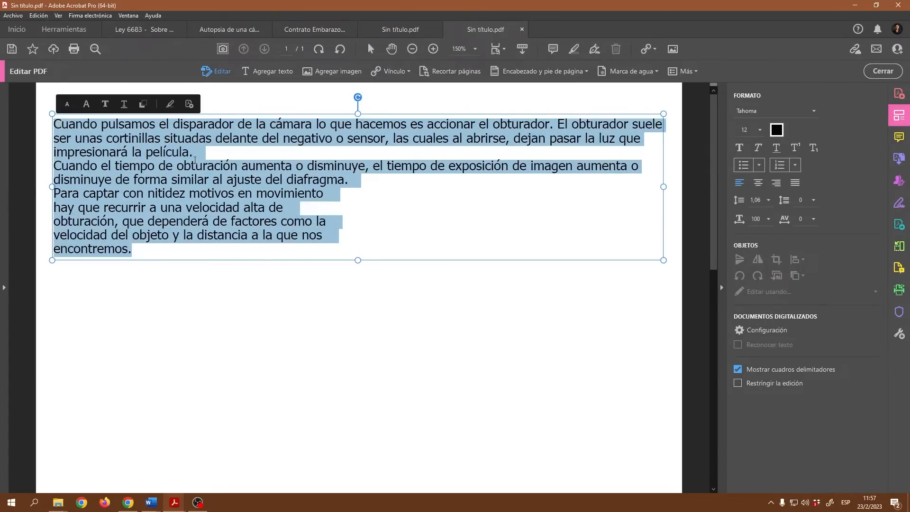
pyautogui.click(795, 183)
pyautogui.click(758, 183)
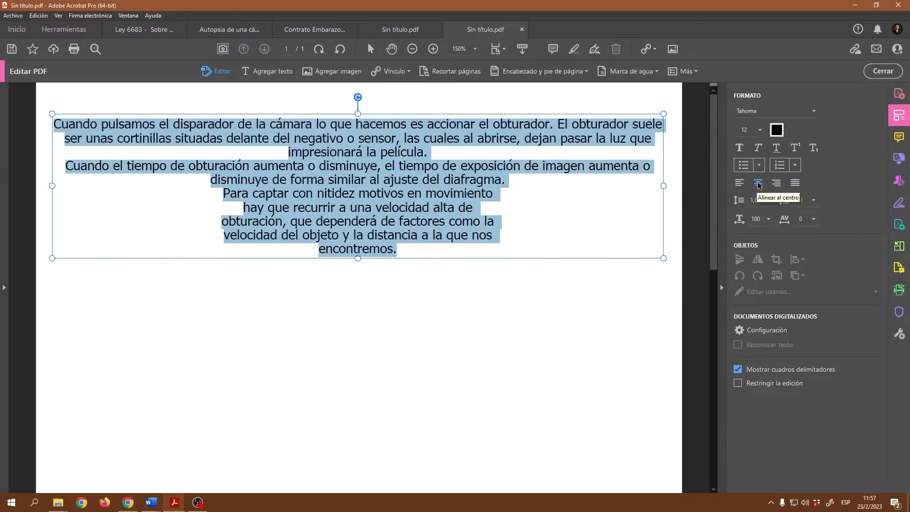
pyautogui.click(795, 183)
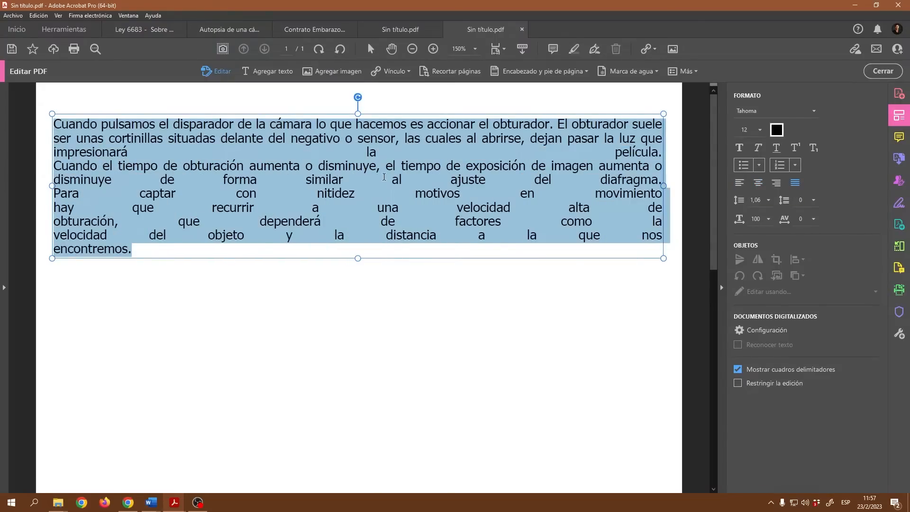
pyautogui.click(384, 178)
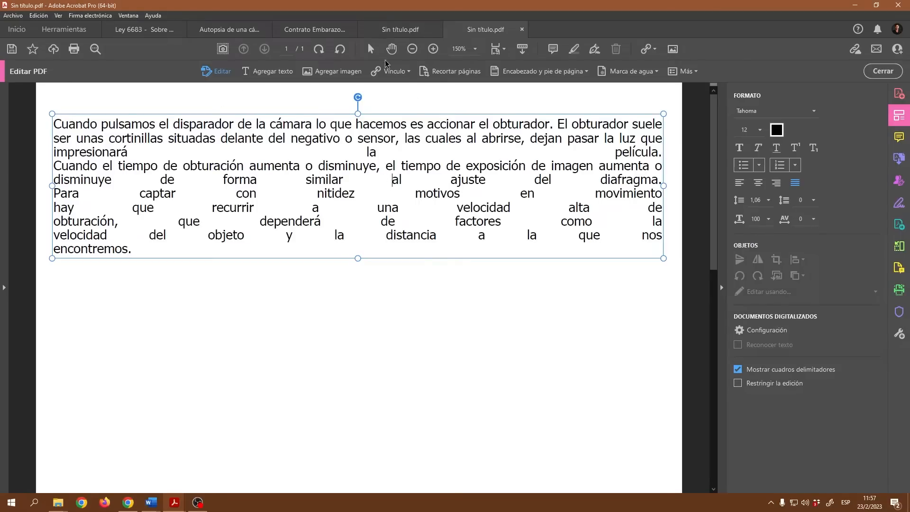
# - Look at the open Immigration Canada document and the "Velocidad de obturación" page of the DSLR camera PDF
pyautogui.click(401, 29)
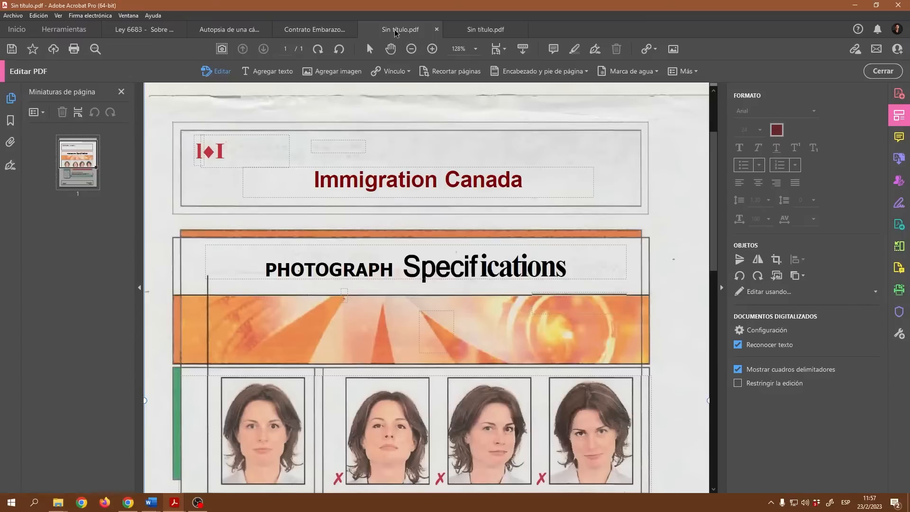
pyautogui.click(224, 31)
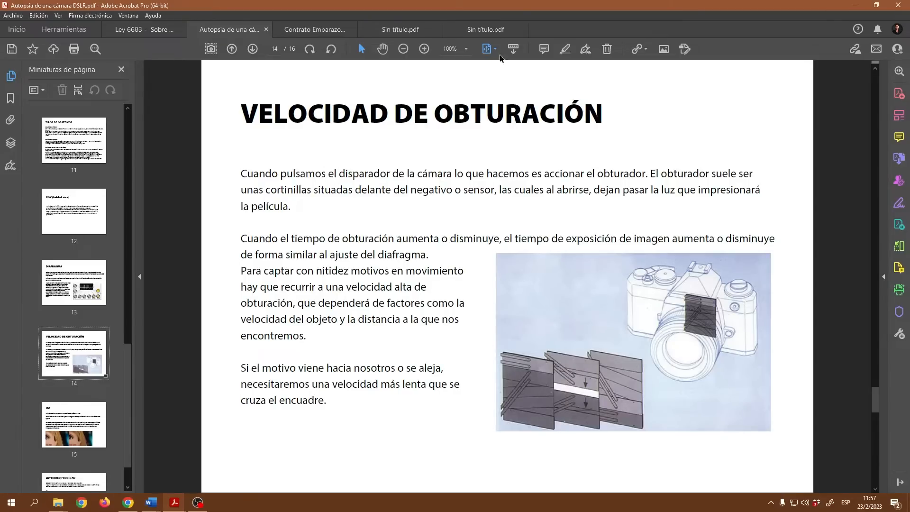
# - Return to the untitled shutter text document and narrow the justified text box slightly from its right edge
pyautogui.click(486, 29)
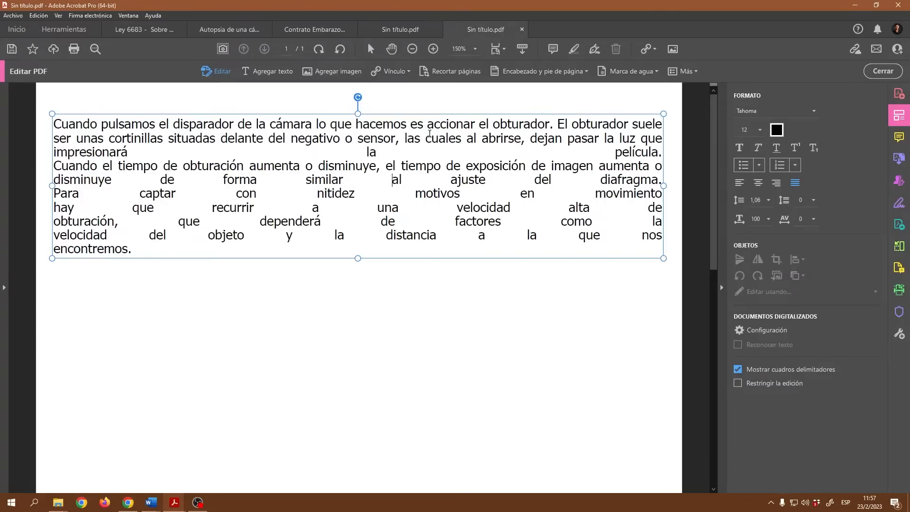
pyautogui.moveTo(665, 184)
pyautogui.mouseDown()
pyautogui.moveTo(314, 171)
pyautogui.moveTo(659, 157)
pyautogui.mouseUp()
pyautogui.click(497, 298)
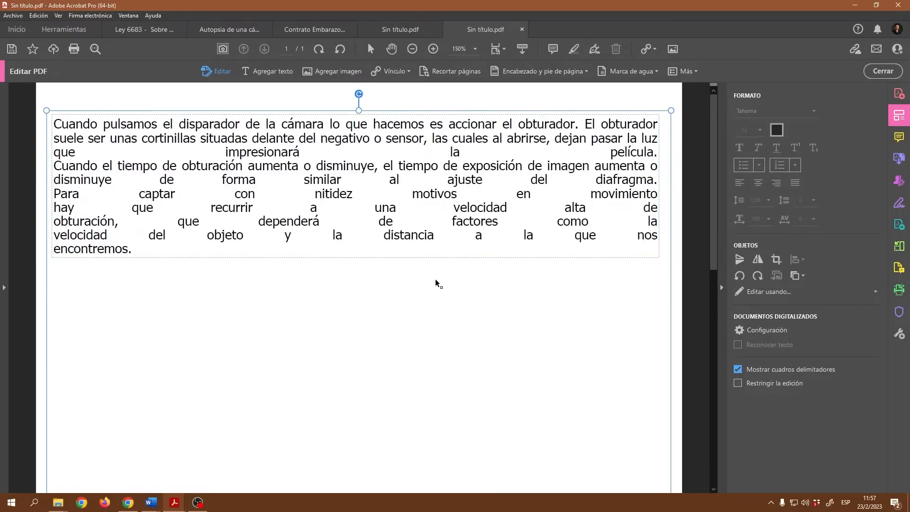
# - Insert the black-and-white photo of the woman with an umbrella below the text
pyautogui.click(335, 74)
pyautogui.click(135, 109)
pyautogui.click(375, 260)
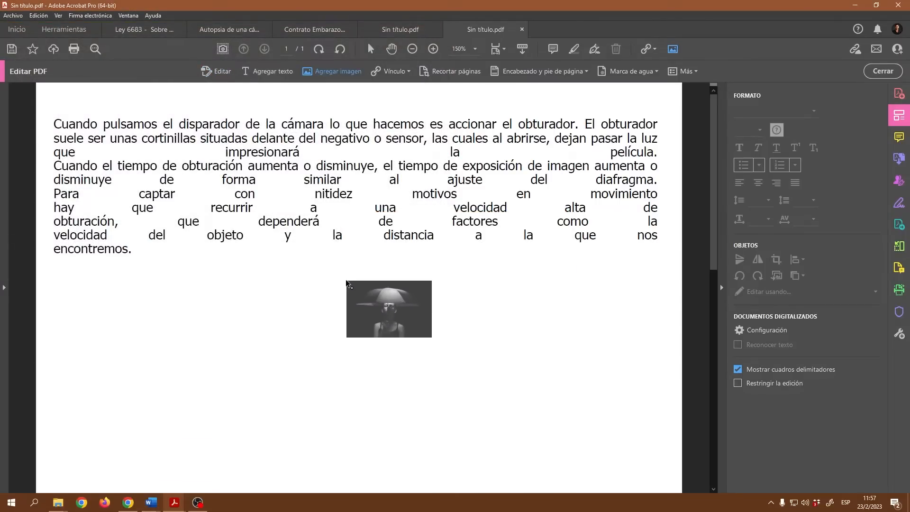
pyautogui.click(317, 273)
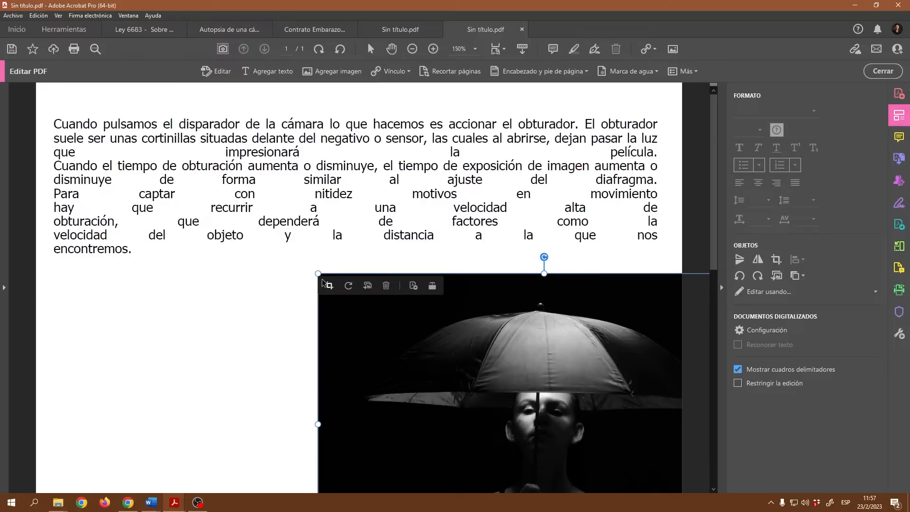
# - Scale the umbrella photo down and position it directly under the text on the right half of the page
pyautogui.moveTo(318, 273); pyautogui.dragTo(453, 363)
pyautogui.moveTo(532, 419); pyautogui.dragTo(405, 302)
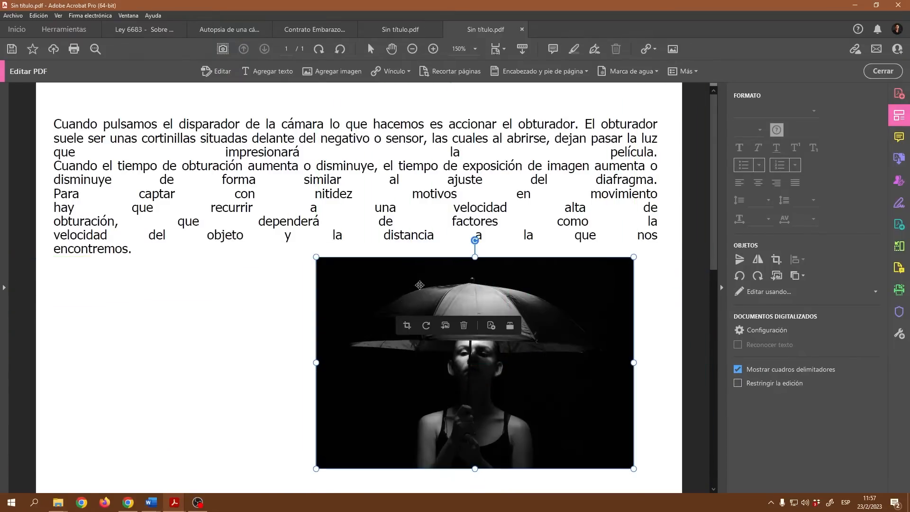
pyautogui.moveTo(507, 299); pyautogui.dragTo(527, 295)
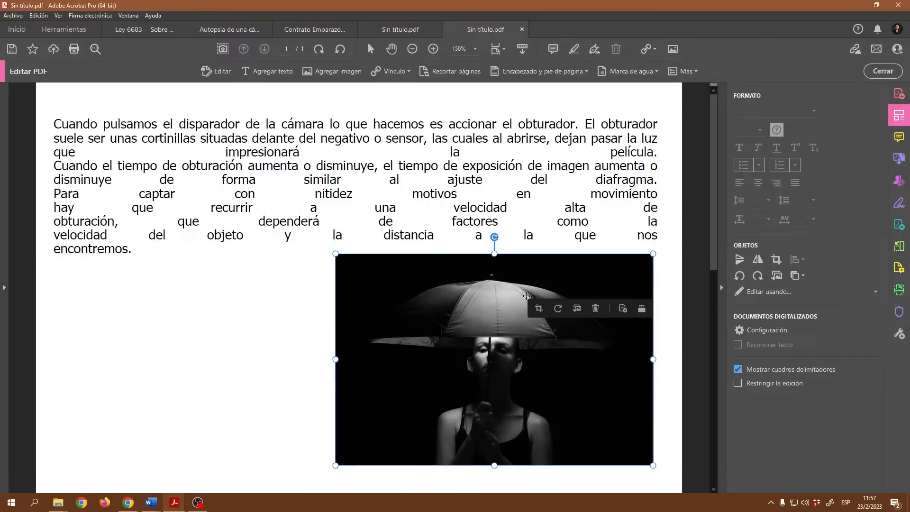
# - Crop a narrow strip off the left and right sides of the umbrella photo
pyautogui.click(335, 253)
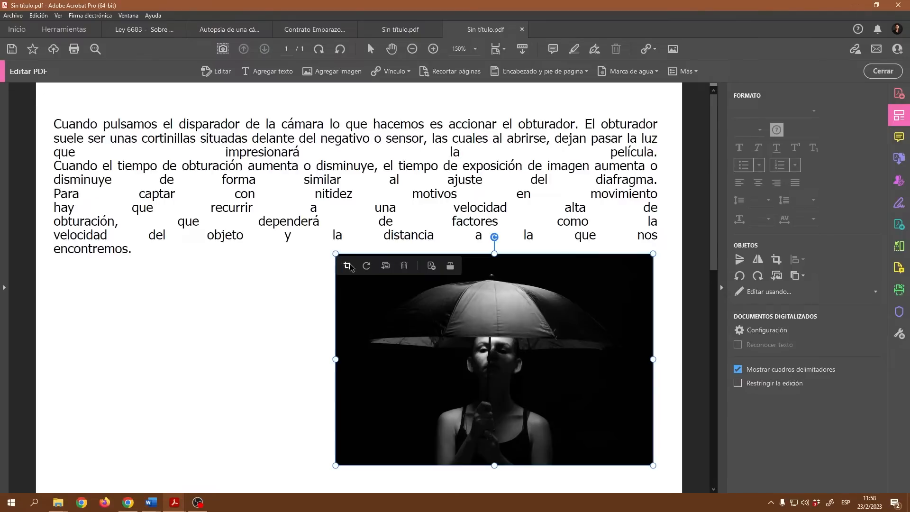
pyautogui.click(347, 266)
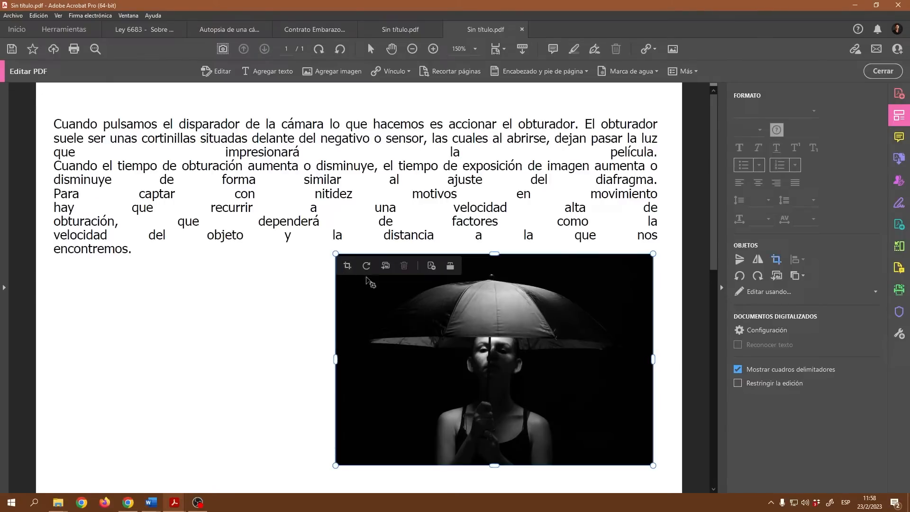
pyautogui.moveTo(336, 360); pyautogui.dragTo(361, 364)
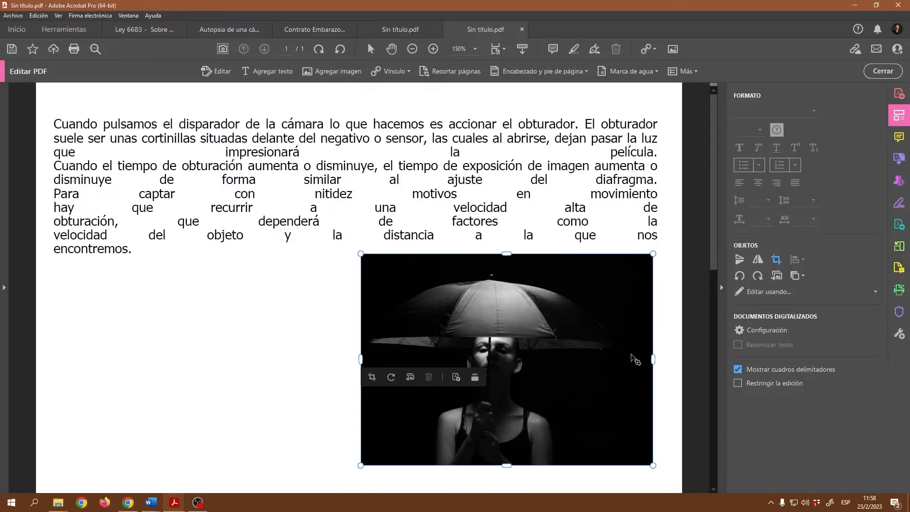
pyautogui.moveTo(652, 364); pyautogui.dragTo(633, 364)
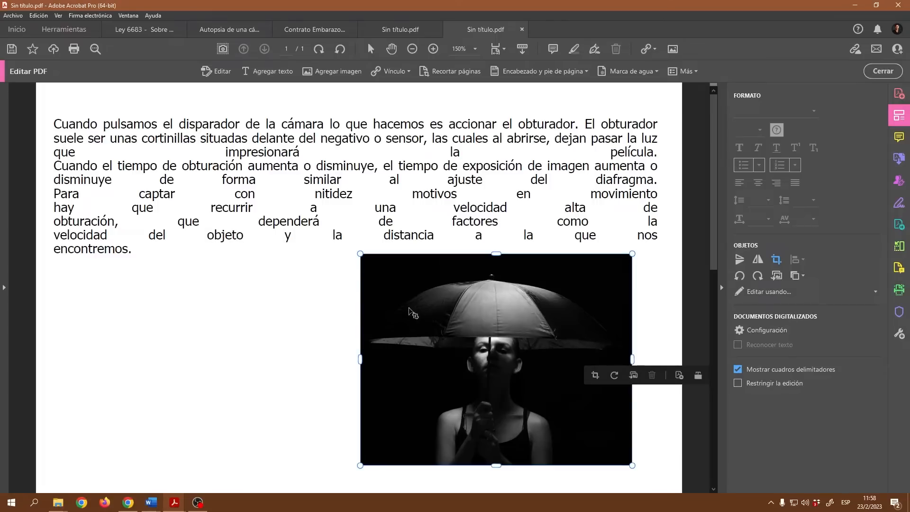
# - Rotate the umbrella photo 90° clockwise, flip it vertically three times, and flip it horizontally twice
pyautogui.click(614, 375)
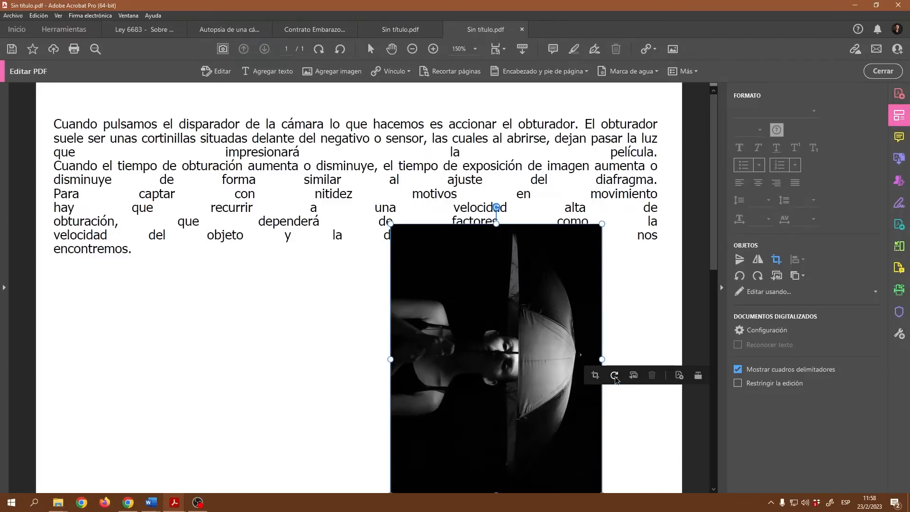
pyautogui.click(740, 260)
pyautogui.click(740, 261)
pyautogui.click(740, 261)
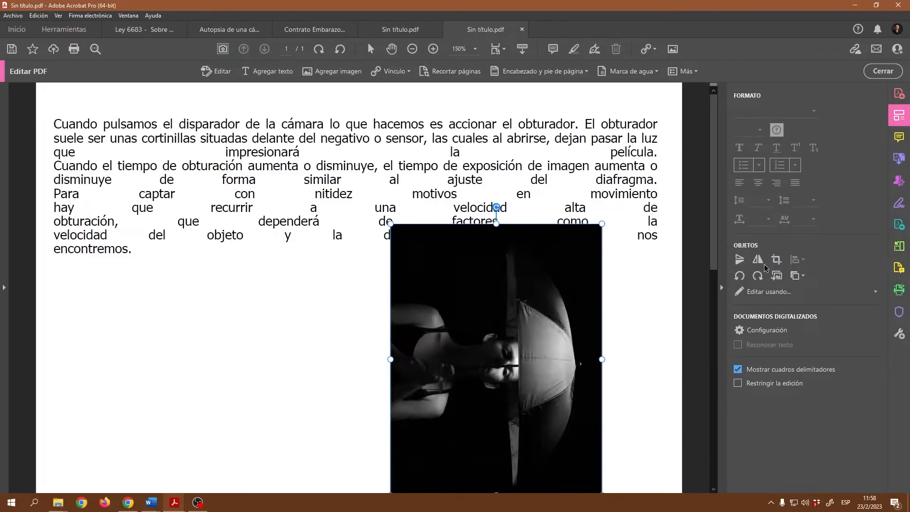
pyautogui.click(760, 263)
pyautogui.click(760, 263)
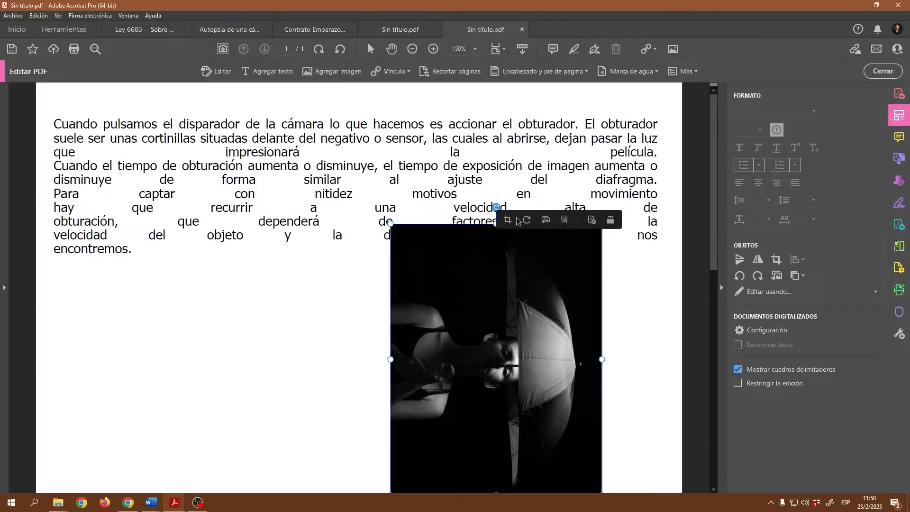
# - Rotate the umbrella photo clockwise three more times until it is upright
pyautogui.click(527, 221)
pyautogui.click(527, 221)
pyautogui.click(527, 221)
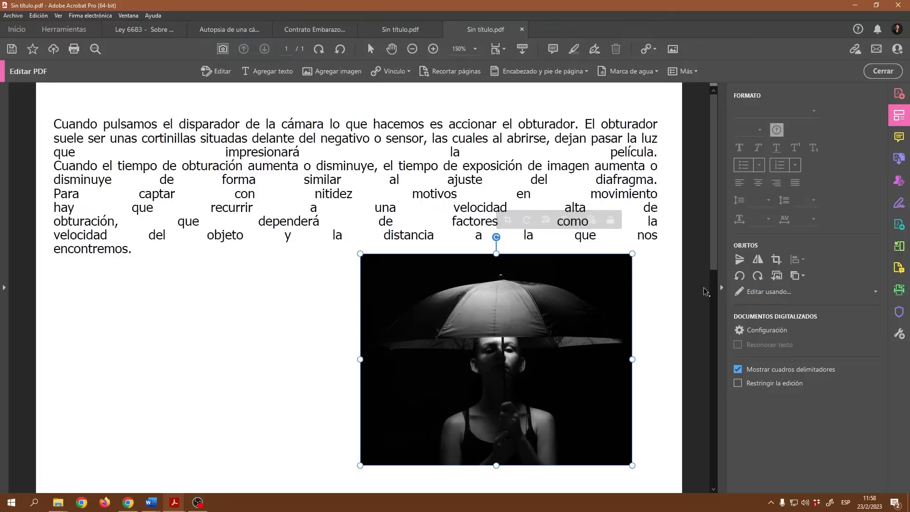
# - Move the umbrella photo over the paragraph and send it to the back, behind the text
pyautogui.moveTo(564, 331); pyautogui.dragTo(547, 242)
pyautogui.moveTo(465, 254); pyautogui.dragTo(471, 221)
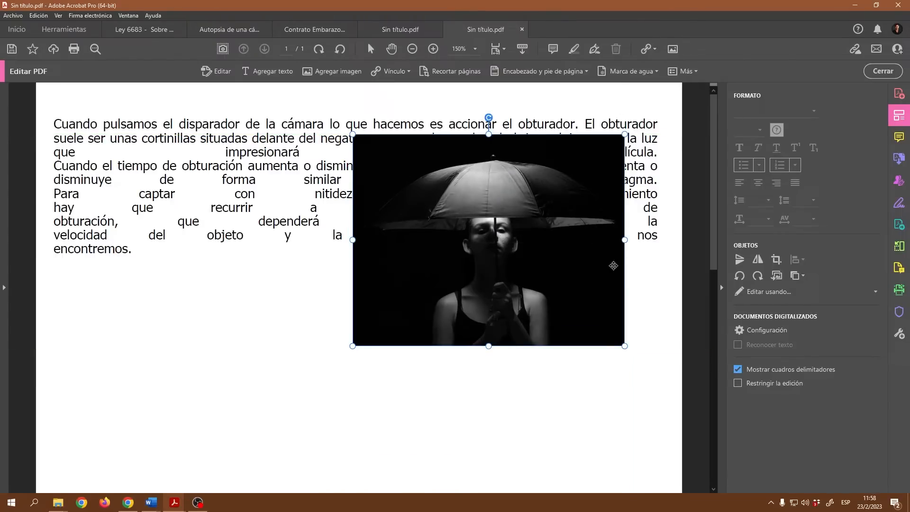
pyautogui.click(800, 276)
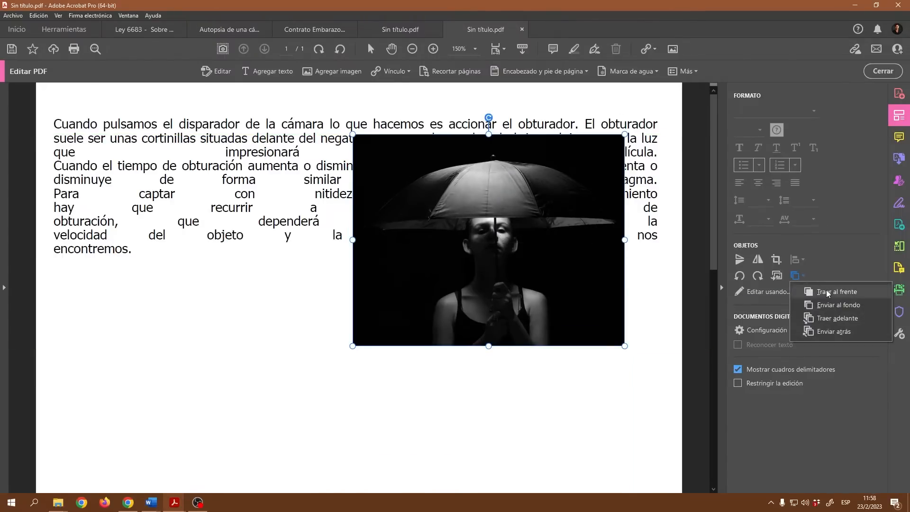
pyautogui.click(834, 306)
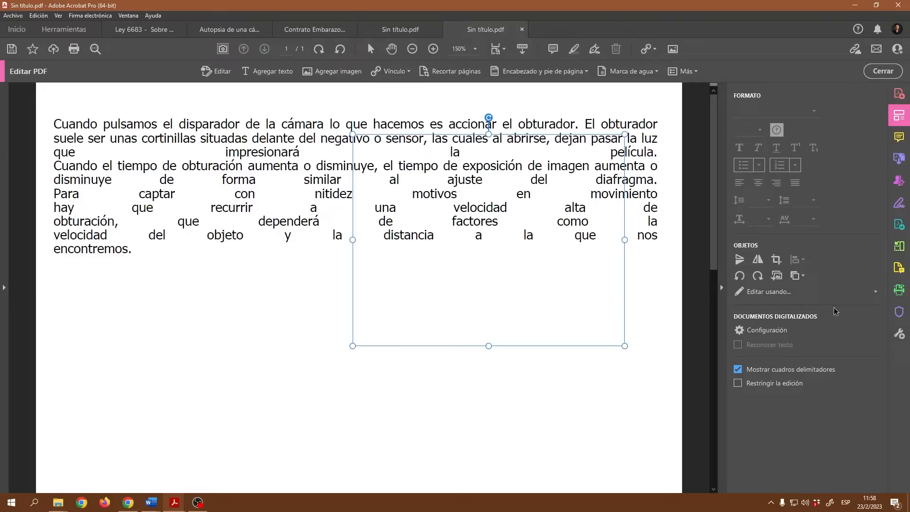
pyautogui.click(801, 276)
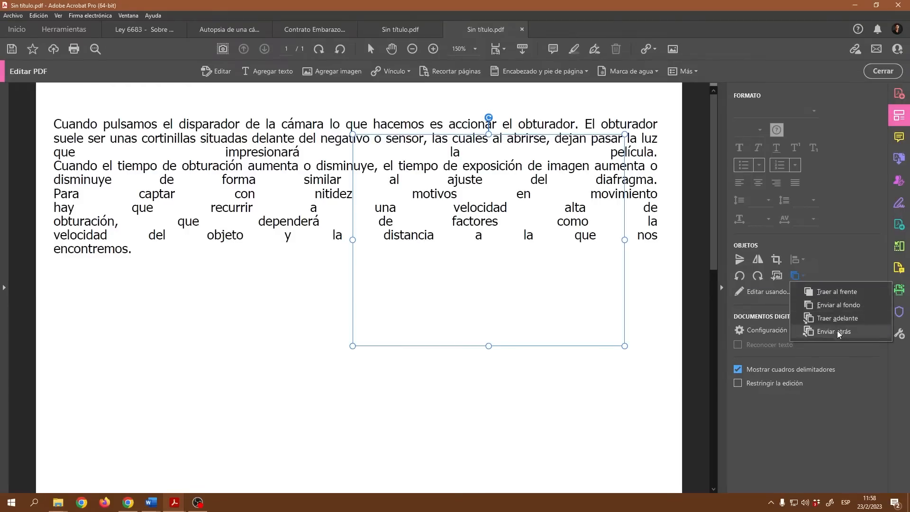
pyautogui.click(836, 333)
# - Bring the umbrella photo to the front and place it below the text, near the right margin
pyautogui.click(801, 277)
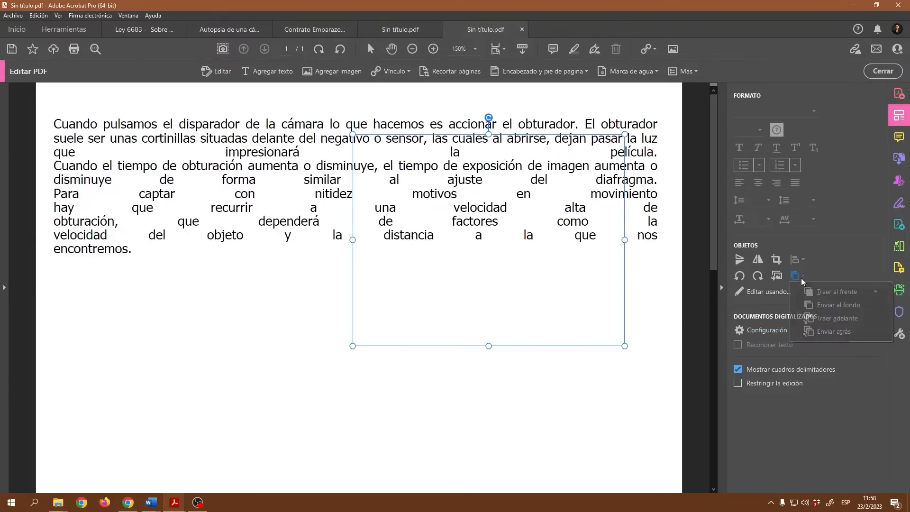
pyautogui.click(837, 291)
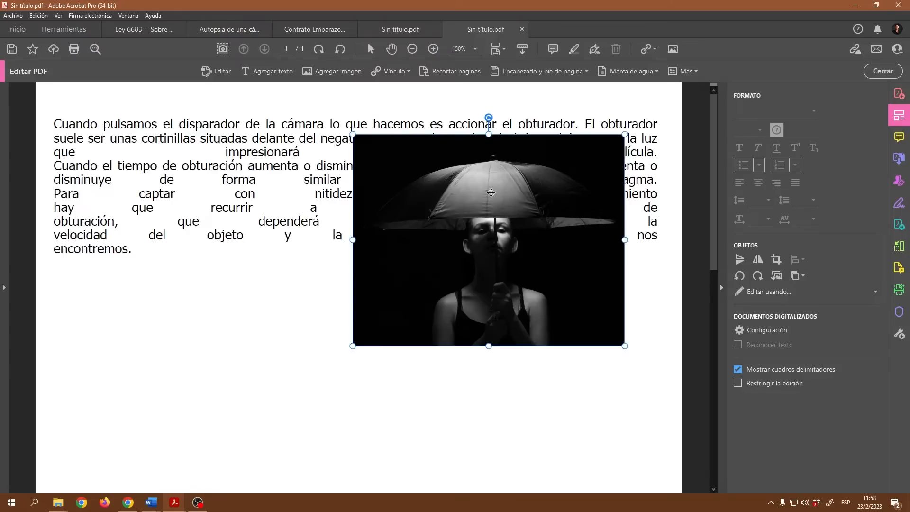
pyautogui.moveTo(491, 190); pyautogui.dragTo(519, 304)
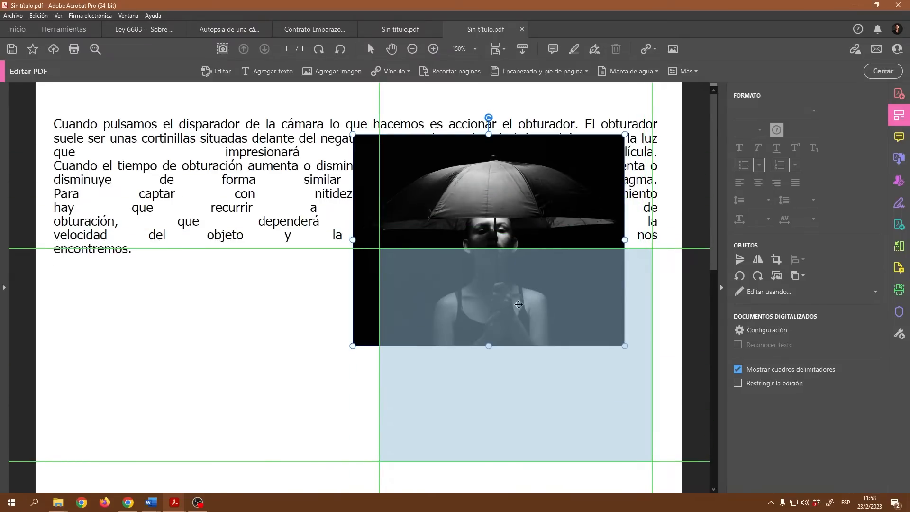
pyautogui.moveTo(519, 305); pyautogui.dragTo(519, 304)
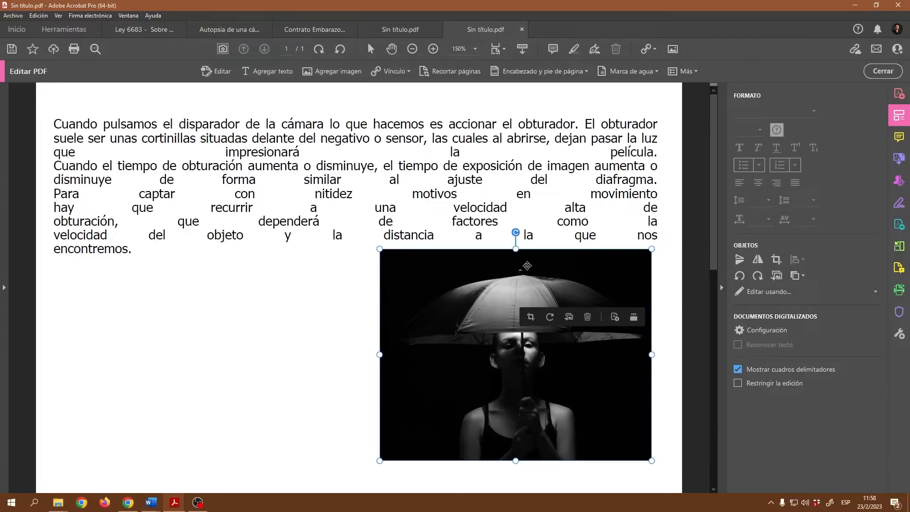
pyautogui.click(478, 165)
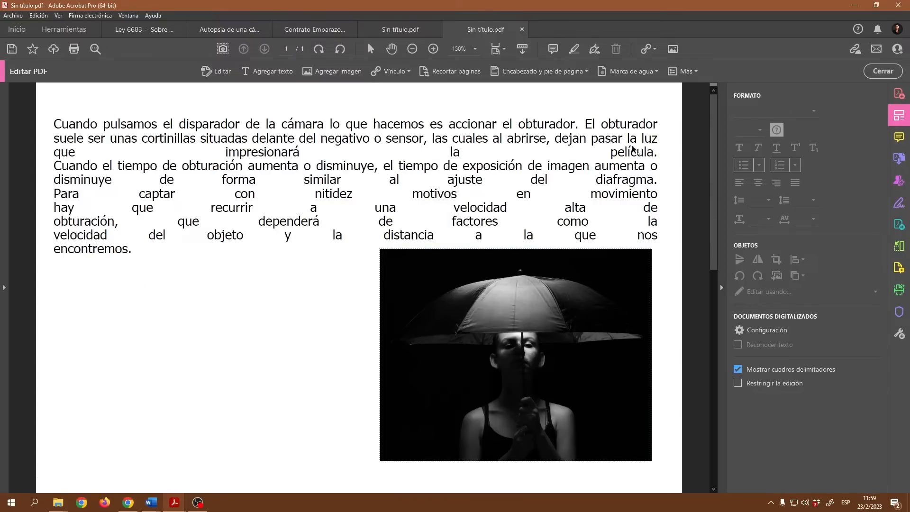
# - Add a copy of the "Cuando pulsamos el disparador" text below the paragraph and narrow its box to fit beside the photo
pyautogui.click(258, 71)
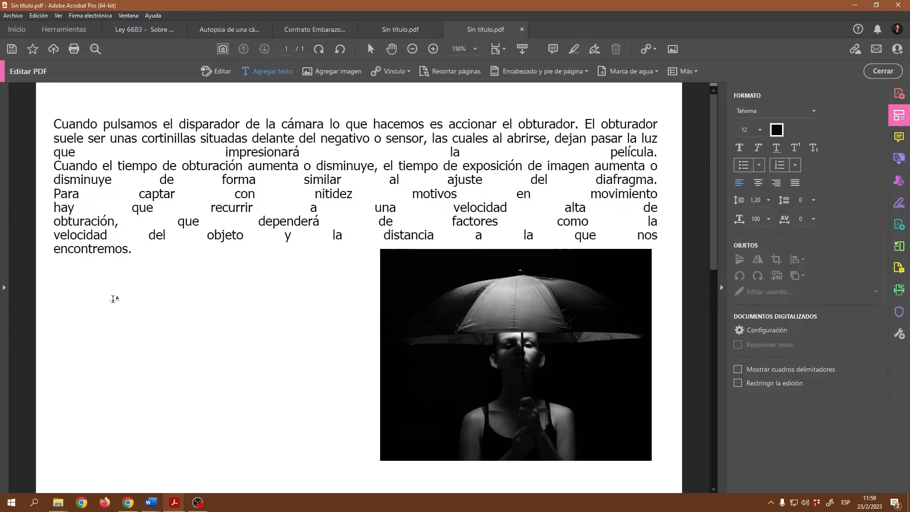
pyautogui.write('Cuando pulsamos el disparador de la cámara lo que hacemos es accionar el obturador. El obturador suele ser unas cortinillas situadas delante del negativo o sensor, las cuales al abrirse, dejan pasar la luz que impresionará la película. Cuando el tiempo de obturación aumenta o disminuye, el tiempo de exposición de imagen aumenta o disminuye de forma similar al ajuste del diafragma. Para captar con nitidez motivos en movimiento hay que recurrir a una velocidad alta de obturación, que dependerá de factores como la velocidad del objeto y la distancia a la que nos encontremos.')
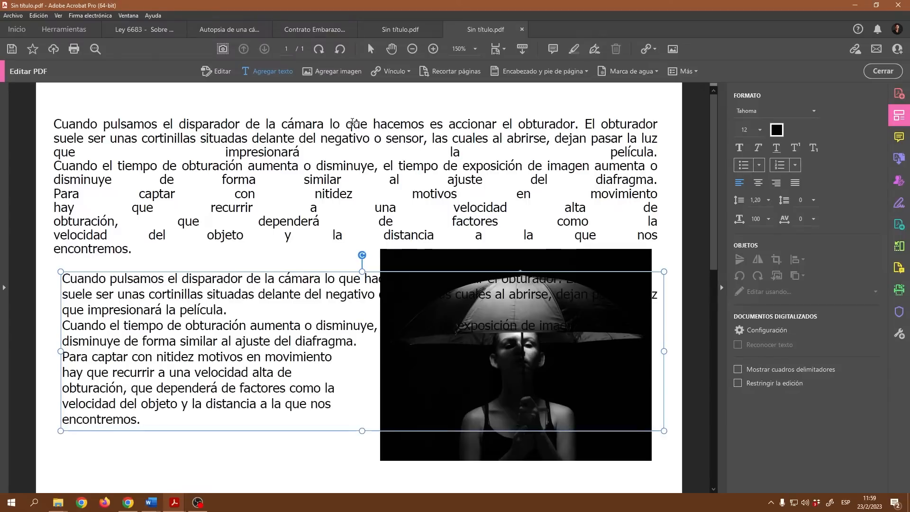
pyautogui.moveTo(664, 350); pyautogui.dragTo(373, 350)
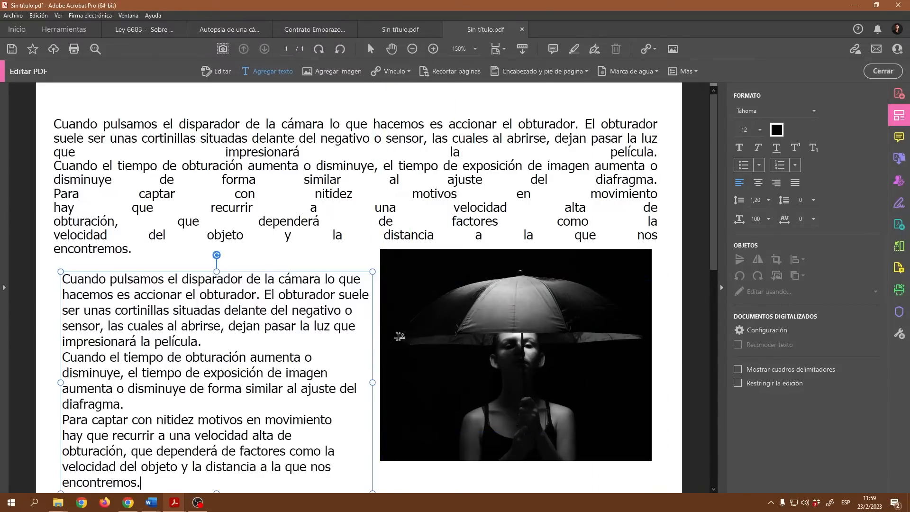
# - Move the new text box up slightly and extend its left edge to line up with the paragraph above
pyautogui.scroll(-3, 387, 336)
pyautogui.moveTo(216, 179); pyautogui.dragTo(215, 171)
pyautogui.moveTo(59, 284); pyautogui.dragTo(55, 284)
pyautogui.scroll(4, 163, 232)
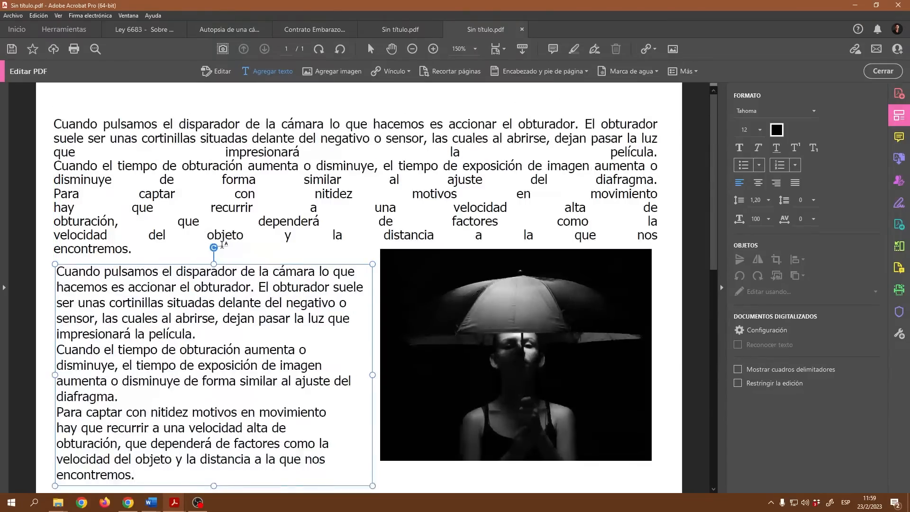
# - Copy all the text in the box beside the photo and justify it
pyautogui.scroll(-5, 222, 244)
pyautogui.scroll(3, 432, 328)
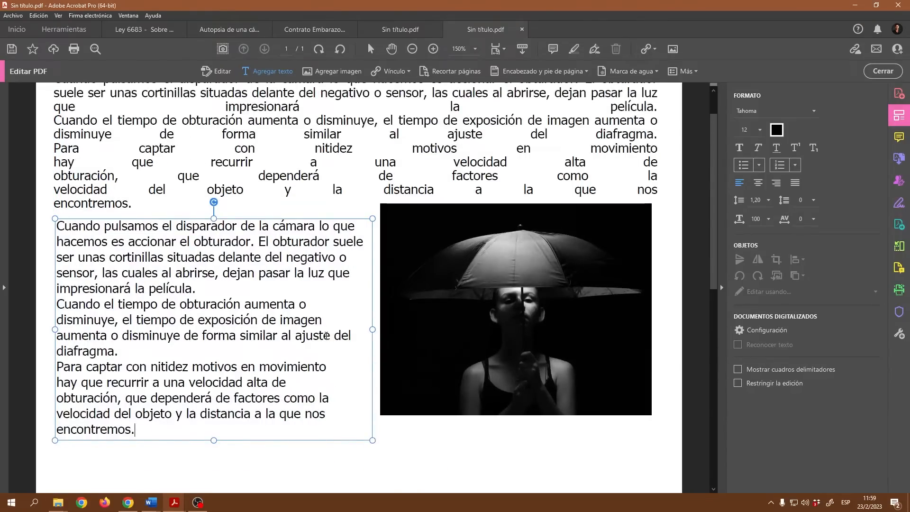
pyautogui.moveTo(136, 429); pyautogui.dragTo(35, 227)
pyautogui.hotkey('ctrl', 'c')
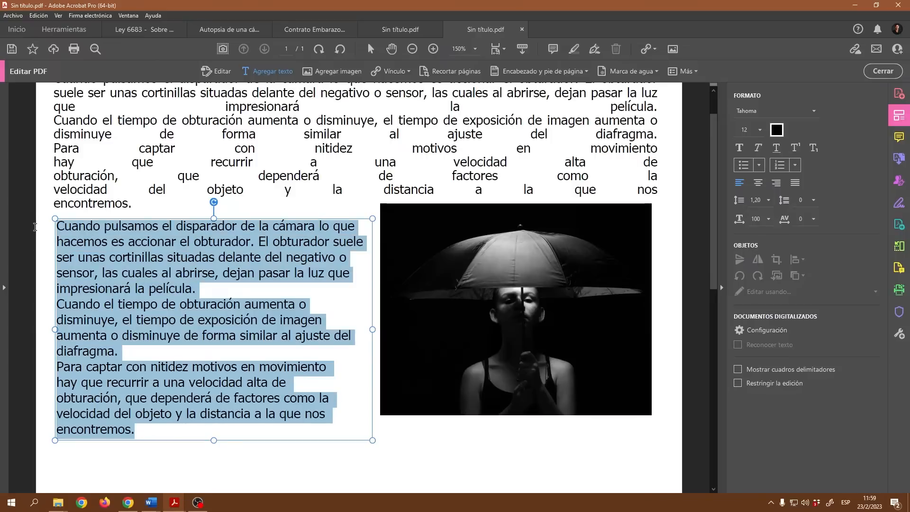
pyautogui.click(796, 184)
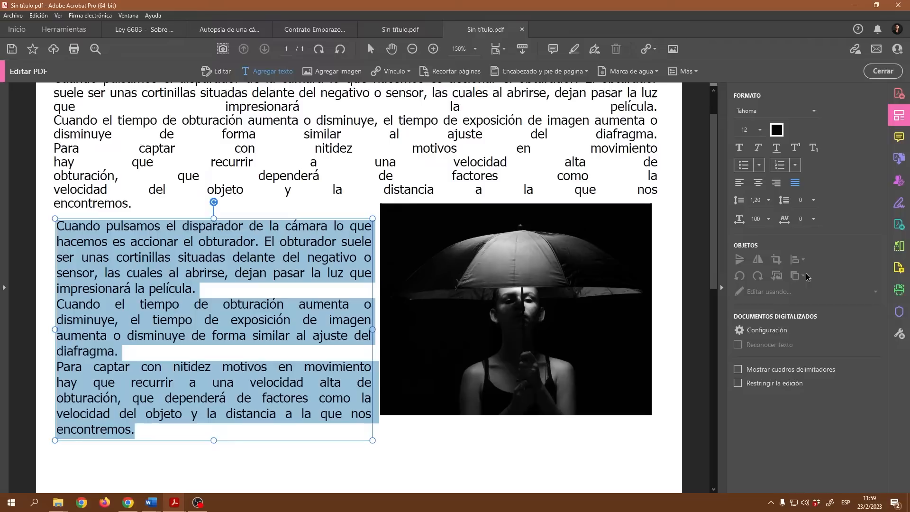
# - Set the font of the text beside the photo to Arial
pyautogui.click(815, 112)
pyautogui.scroll(-10, 758, 243)
pyautogui.scroll(6, 756, 209)
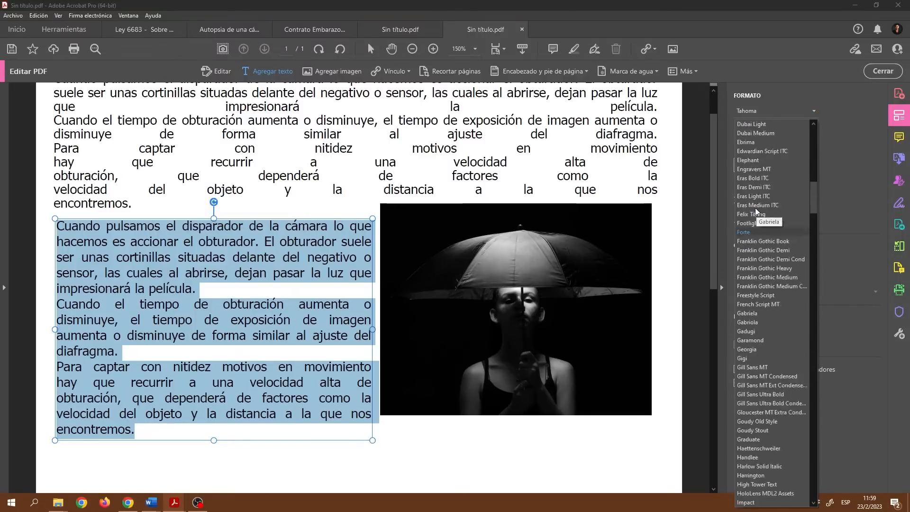
pyautogui.scroll(8, 757, 169)
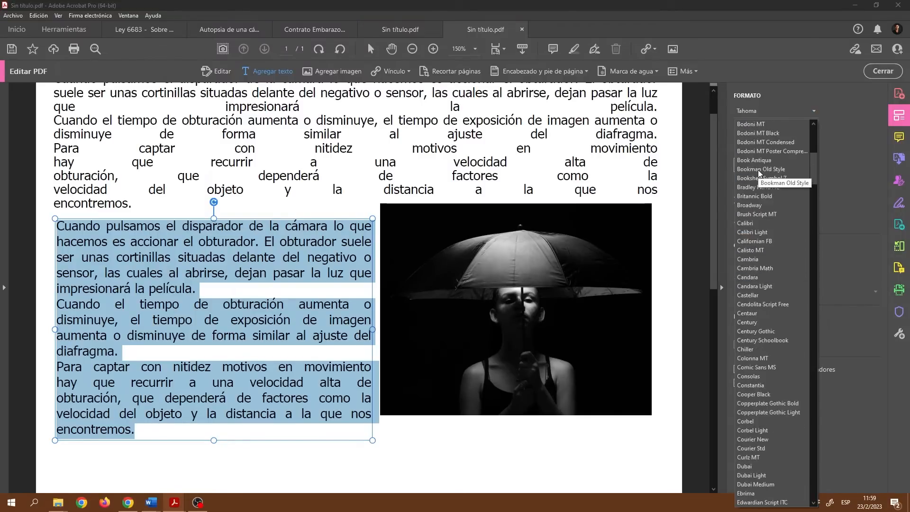
pyautogui.click(746, 252)
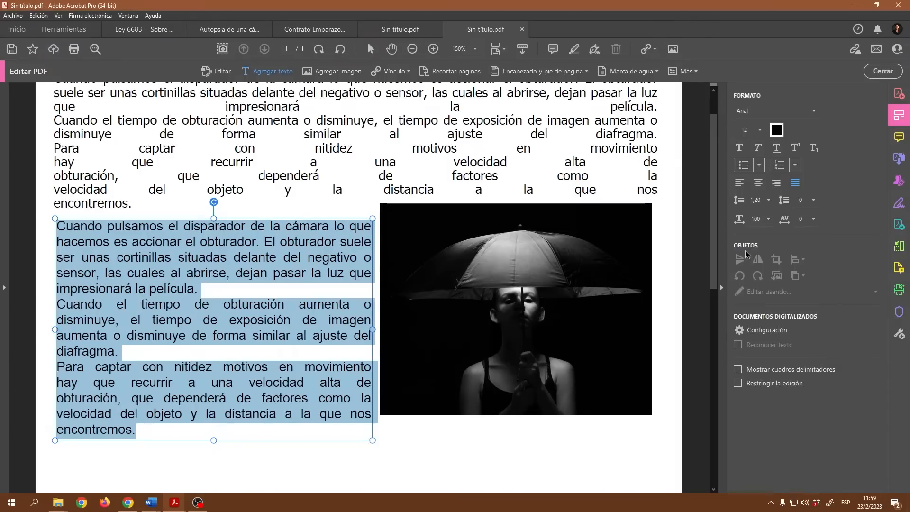
pyautogui.click(368, 182)
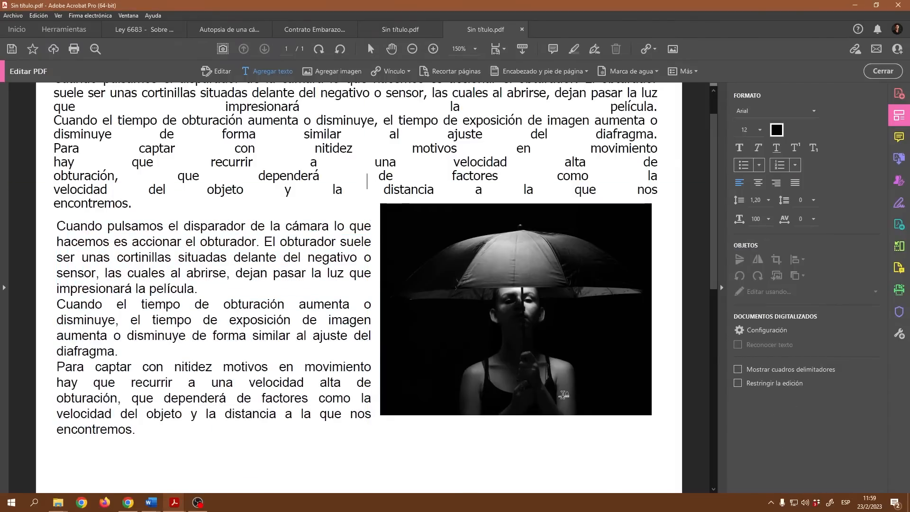
# - Paste the copied text as a new box below the photo and extend its left edge to line up with the text above
pyautogui.scroll(-5, 308, 372)
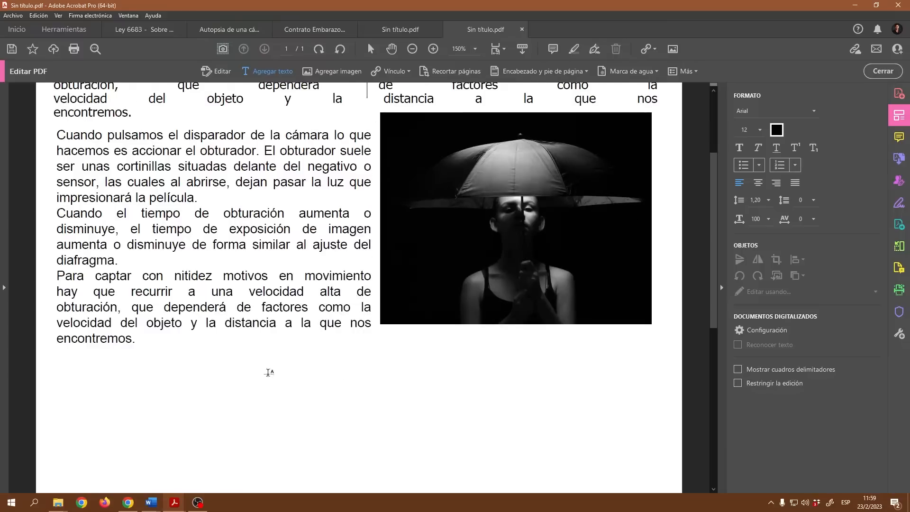
pyautogui.scroll(6, 539, 336)
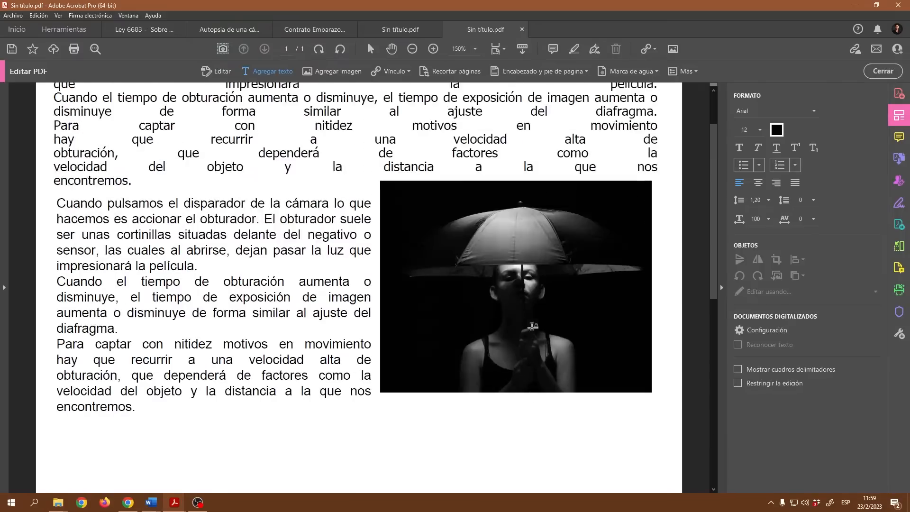
pyautogui.scroll(-4, 238, 356)
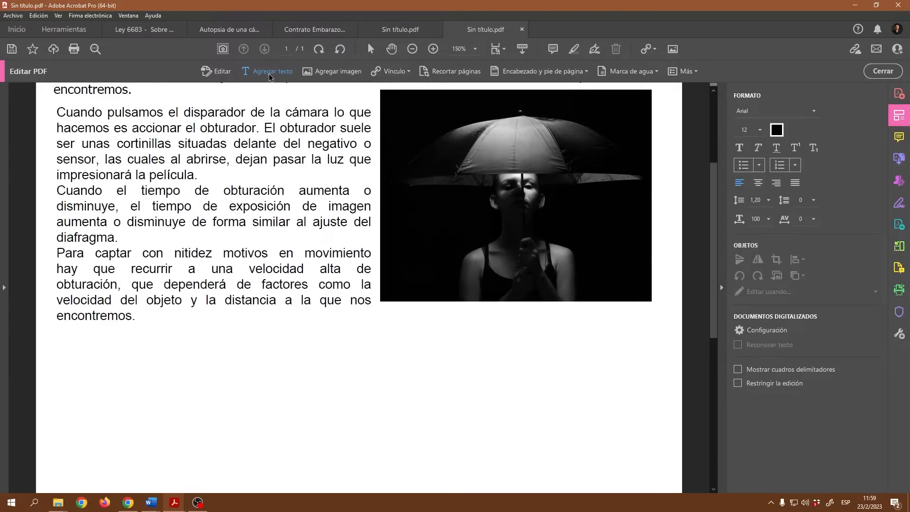
pyautogui.click(71, 354)
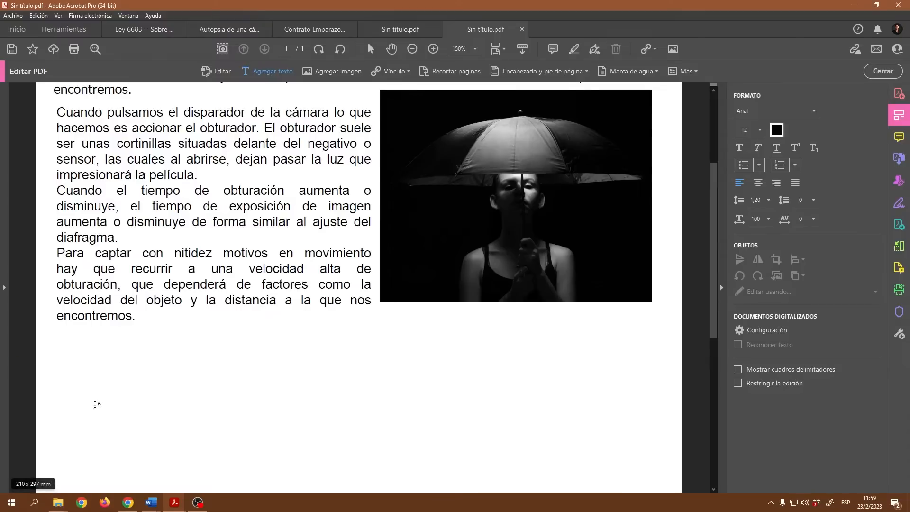
pyautogui.hotkey('ctrl', 'v')
pyautogui.scroll(-4, 435, 364)
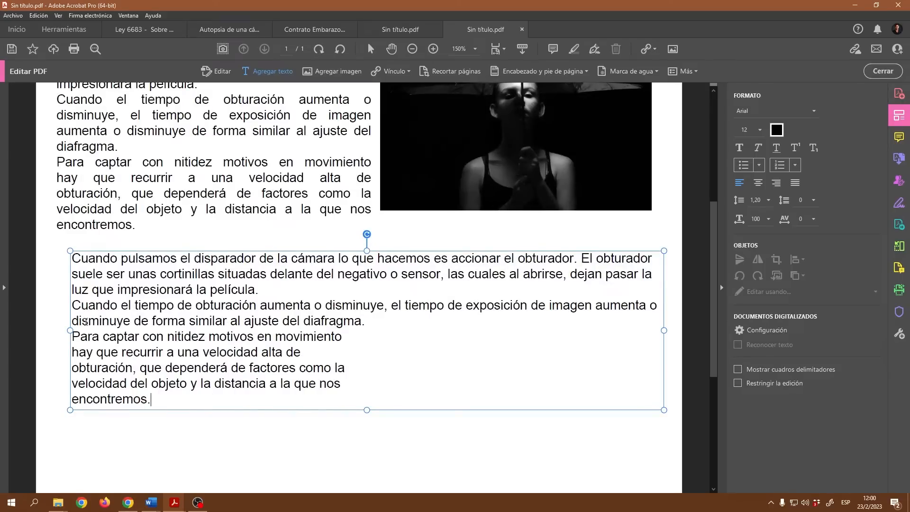
pyautogui.moveTo(70, 330); pyautogui.dragTo(56, 331)
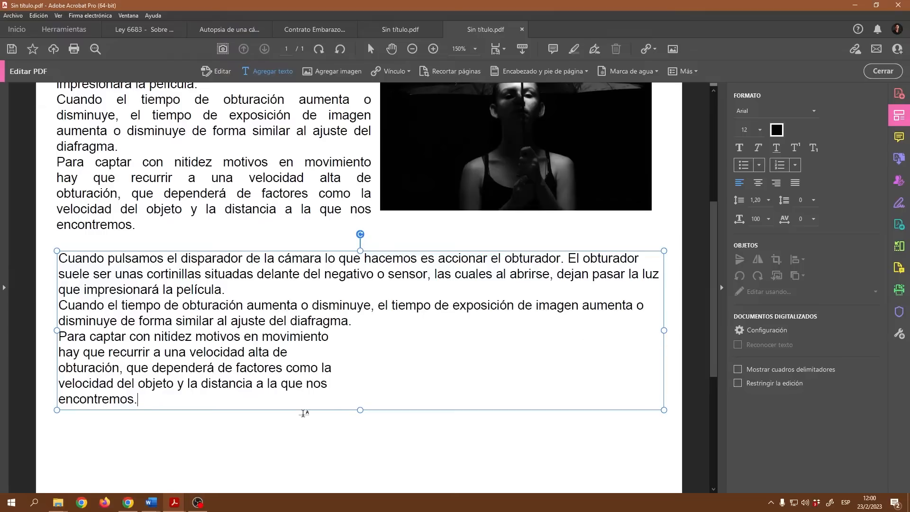
# - Justify all the text in the lower text box and set its line spacing to 1
pyautogui.moveTo(159, 404); pyautogui.dragTo(92, 374)
pyautogui.moveTo(57, 268); pyautogui.dragTo(57, 256)
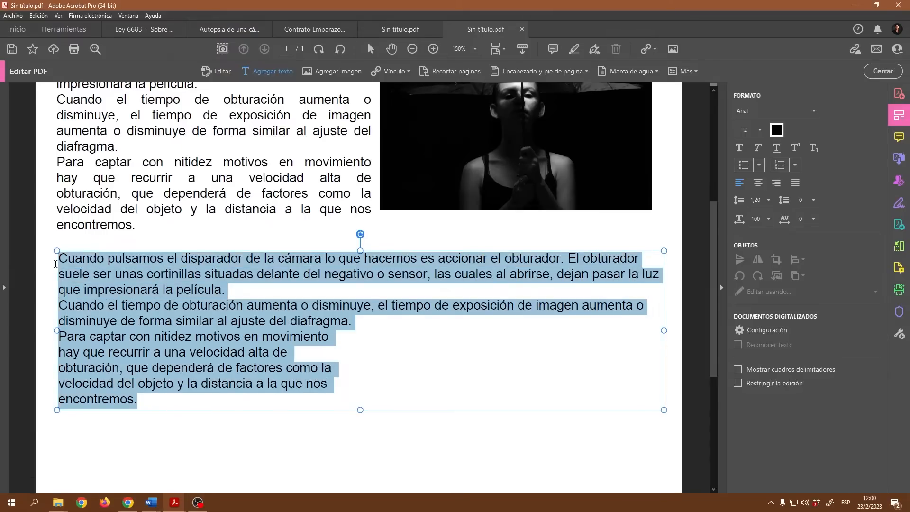
pyautogui.click(796, 183)
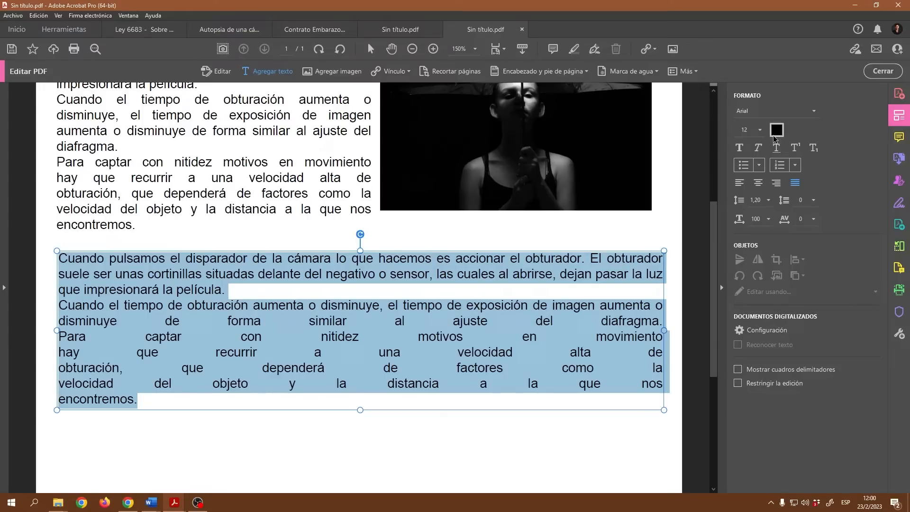
pyautogui.click(768, 201)
pyautogui.click(758, 213)
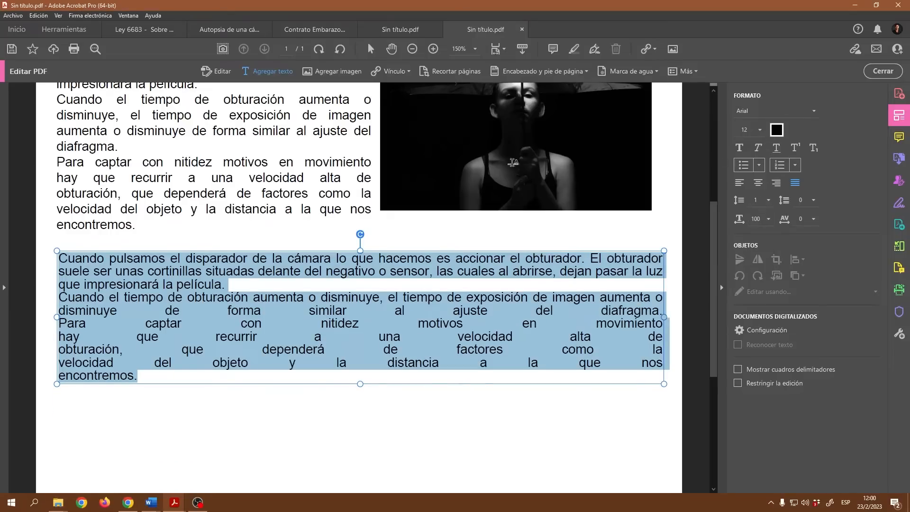
pyautogui.click(365, 200)
# - Switch to editing objects and move the umbrella photo down slightly so its upper edge lines up with the adjacent text box
pyautogui.scroll(3, 462, 342)
pyautogui.scroll(2, 461, 318)
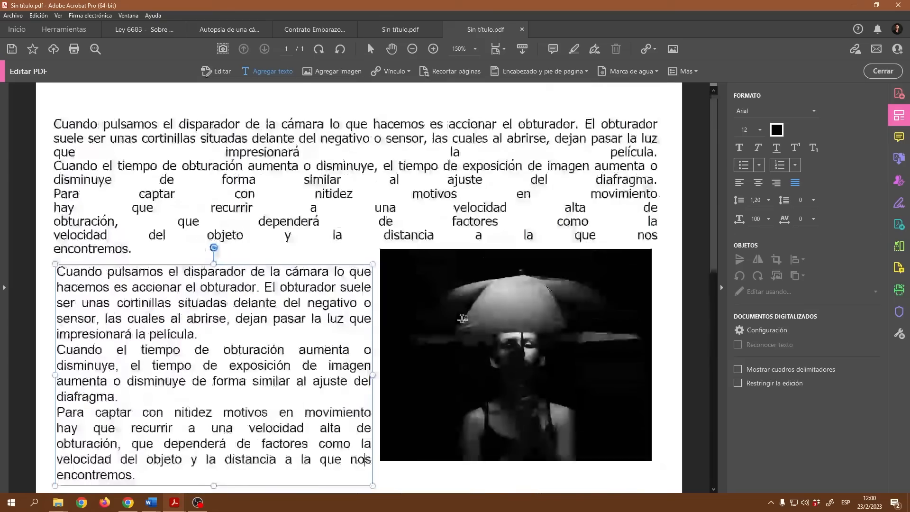
pyautogui.scroll(-1, 473, 297)
pyautogui.scroll(-7, 474, 300)
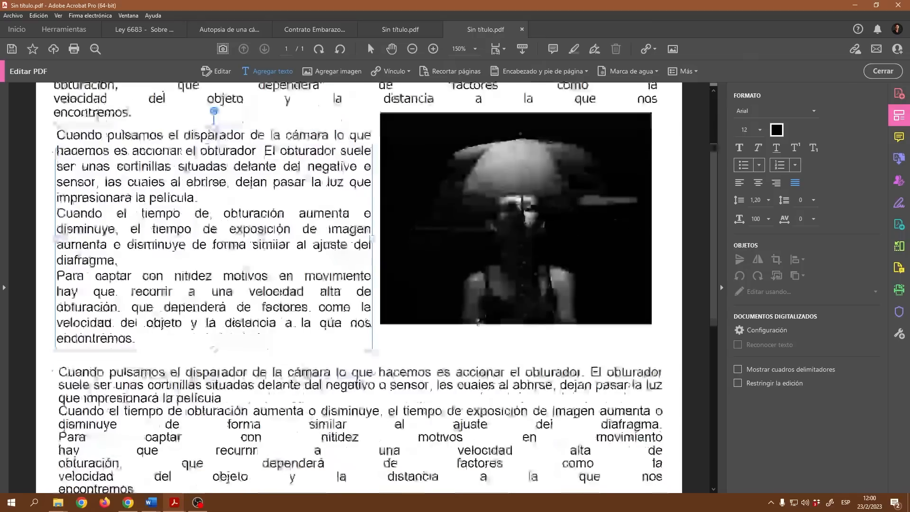
pyautogui.scroll(3, 498, 297)
pyautogui.click(511, 240)
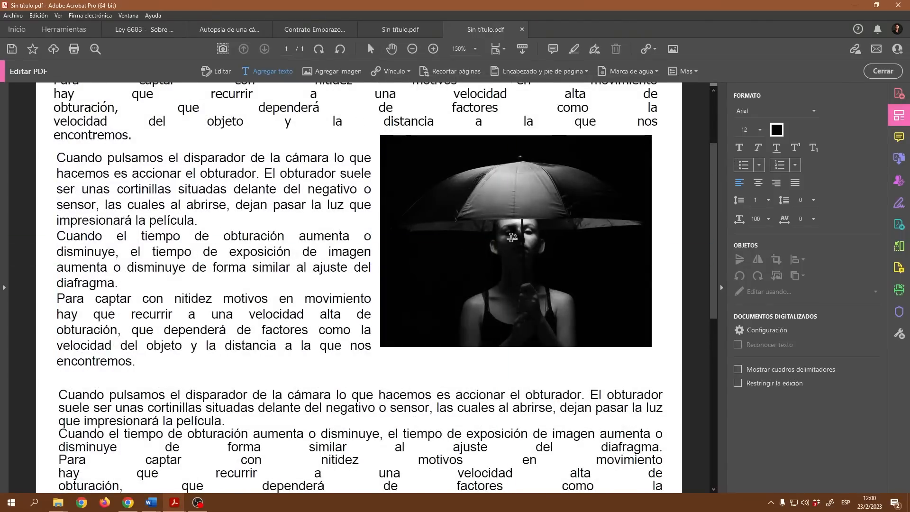
pyautogui.click(224, 78)
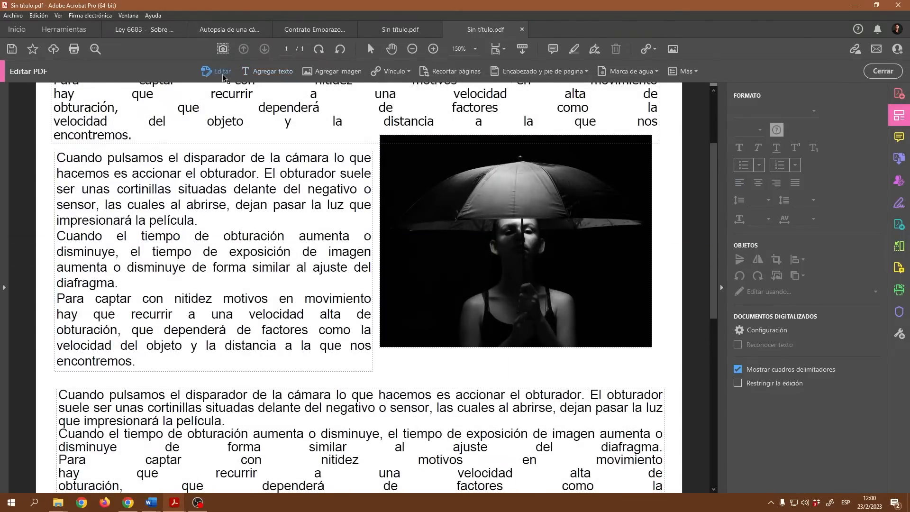
pyautogui.click(538, 178)
pyautogui.moveTo(537, 179); pyautogui.dragTo(536, 196)
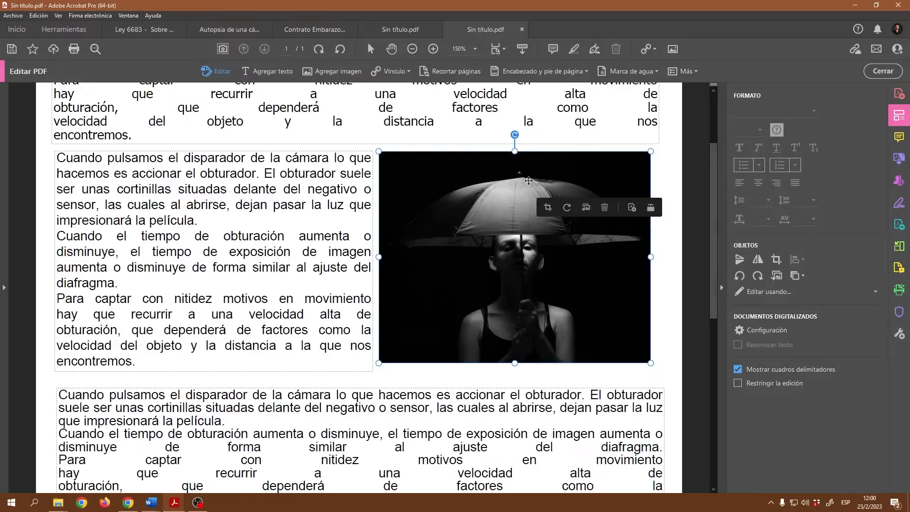
# - Open the umbrella photo for editing in Adobe Photoshop, accepting the Acrobat touch-up notice and dismissing the Creative Cloud notification
pyautogui.rightClick(461, 185)
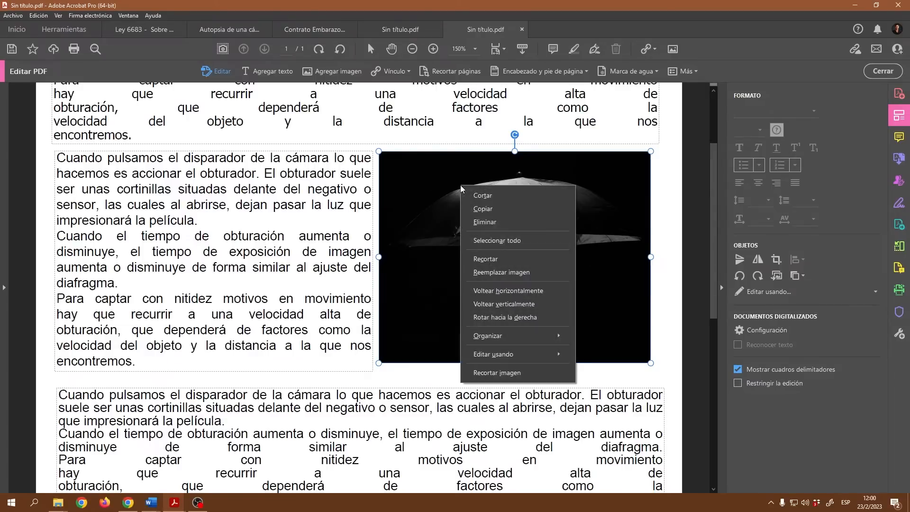
pyautogui.rightClick(445, 175)
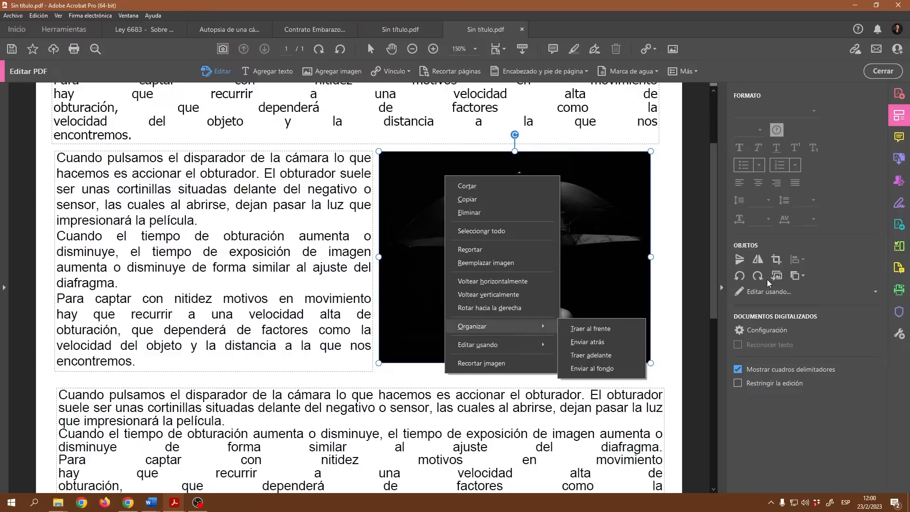
pyautogui.moveTo(509, 349)
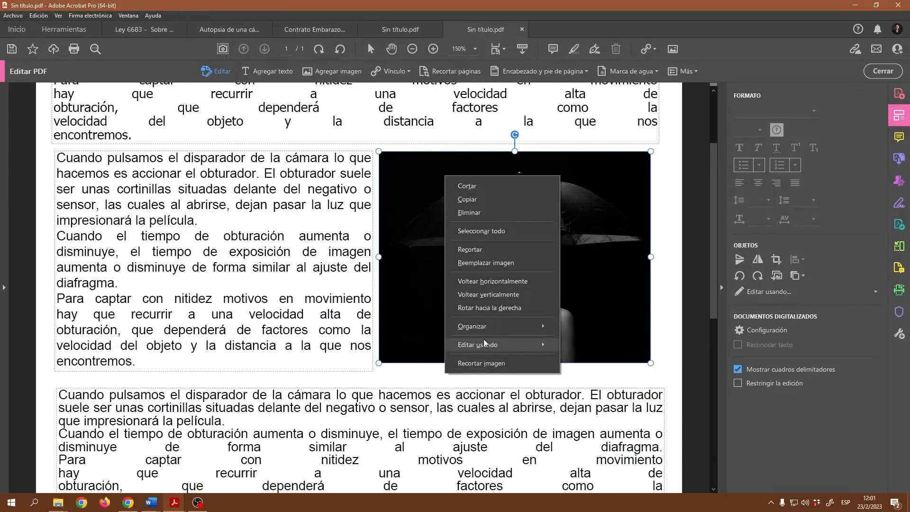
pyautogui.click(585, 347)
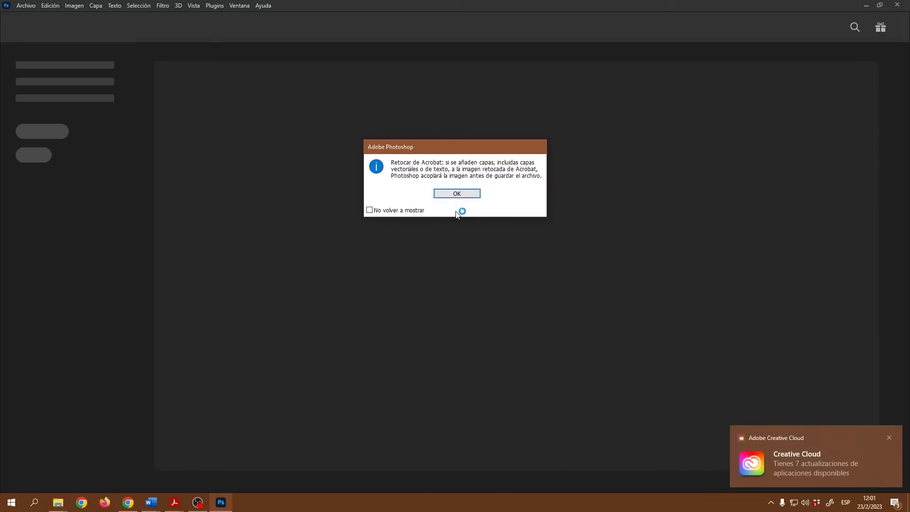
pyautogui.click(466, 194)
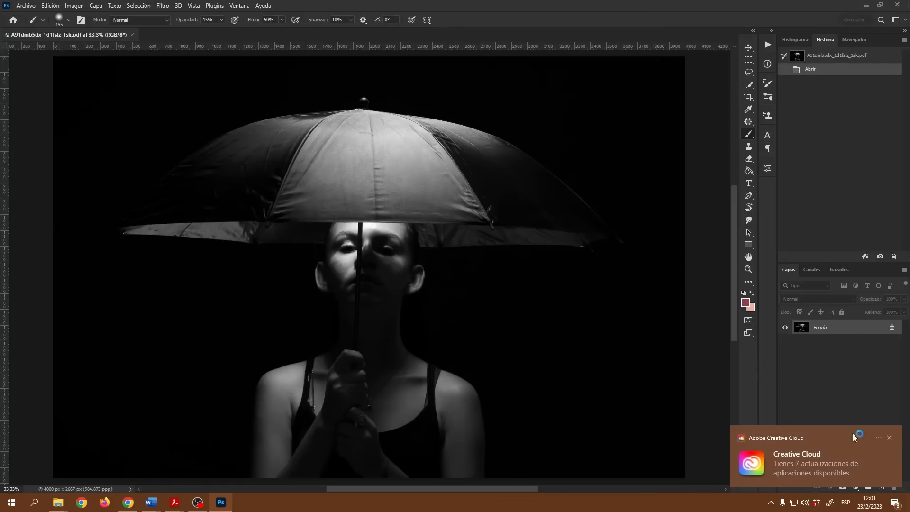
pyautogui.click(889, 438)
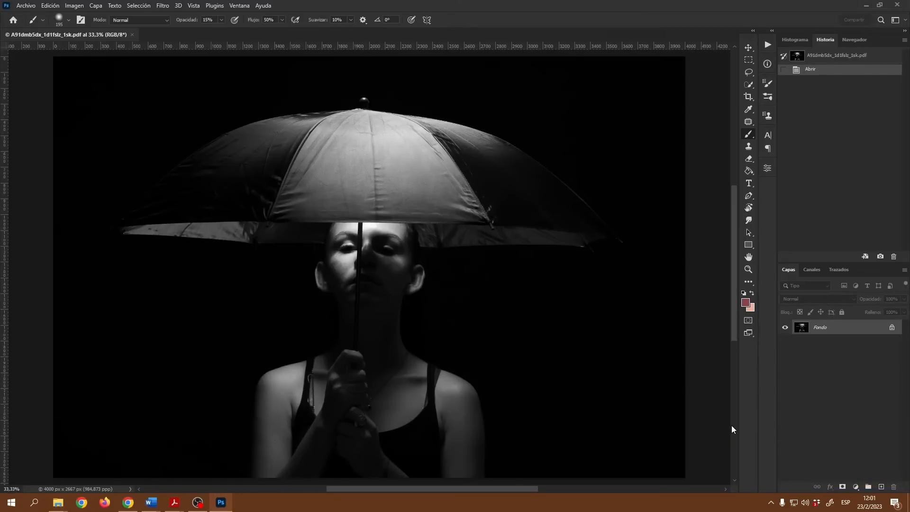
# - Add a Hue/Saturation adjustment layer to the photo with hue -145, saturation +10 and lightness -43
pyautogui.click(856, 487)
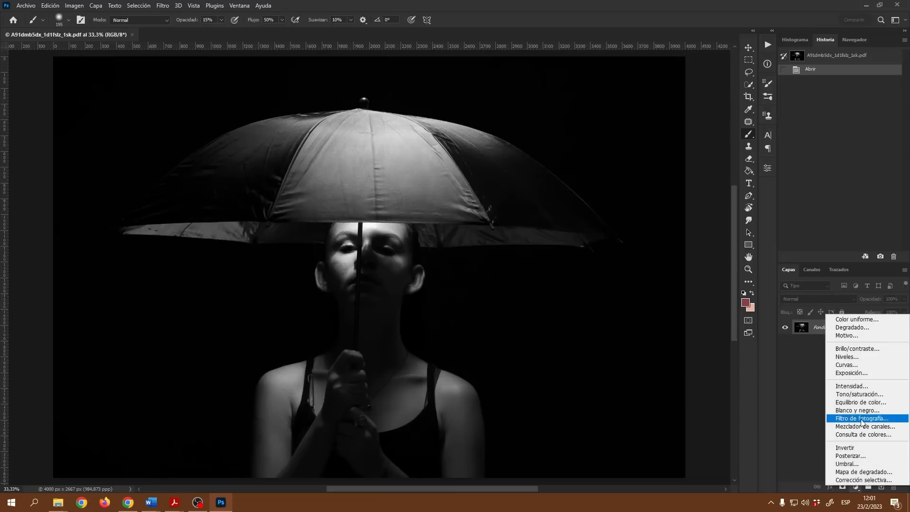
pyautogui.click(856, 395)
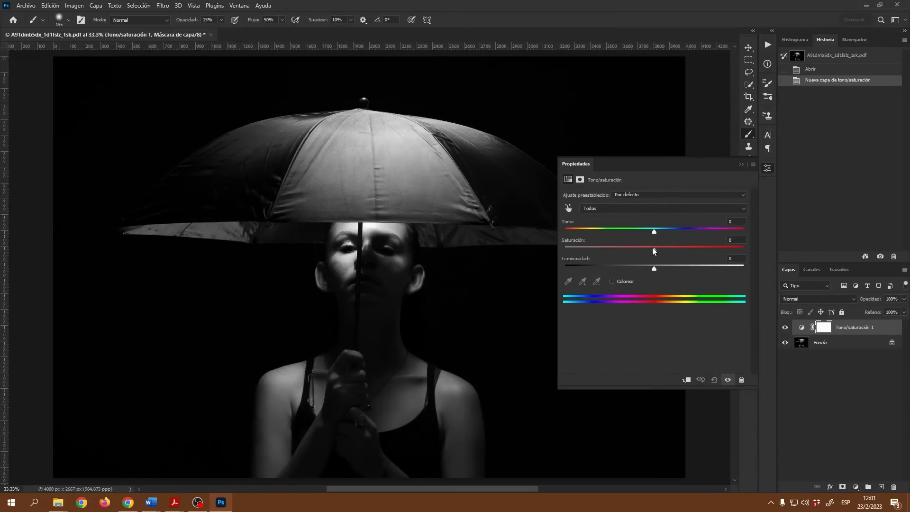
pyautogui.moveTo(666, 249); pyautogui.dragTo(577, 232)
pyautogui.moveTo(652, 267); pyautogui.dragTo(633, 274)
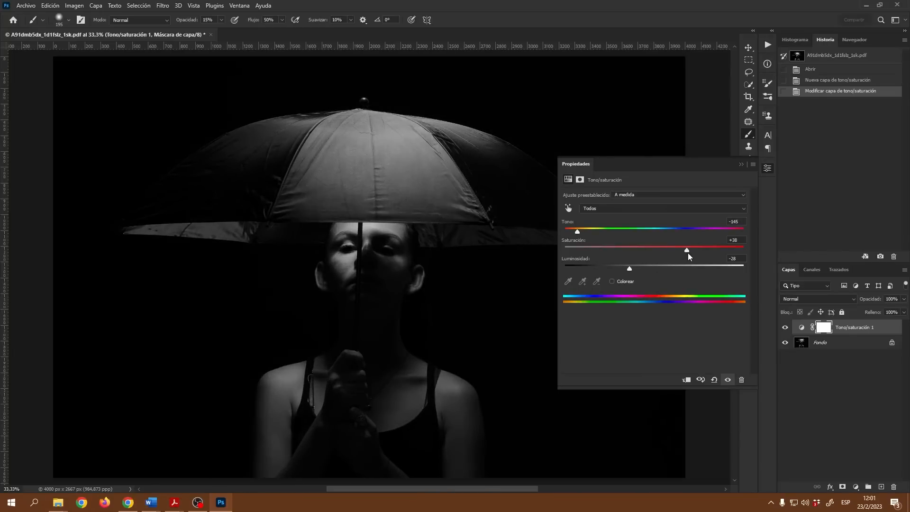
pyautogui.moveTo(636, 258); pyautogui.dragTo(618, 271)
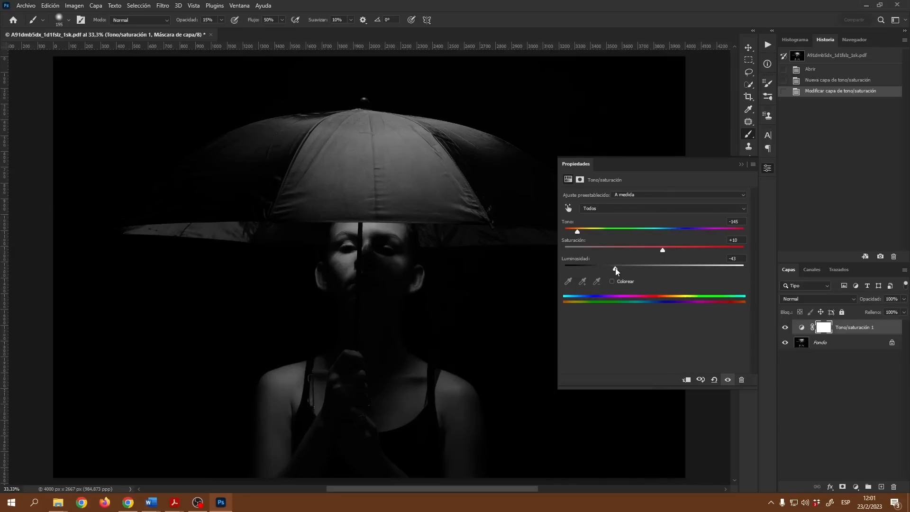
pyautogui.click(768, 168)
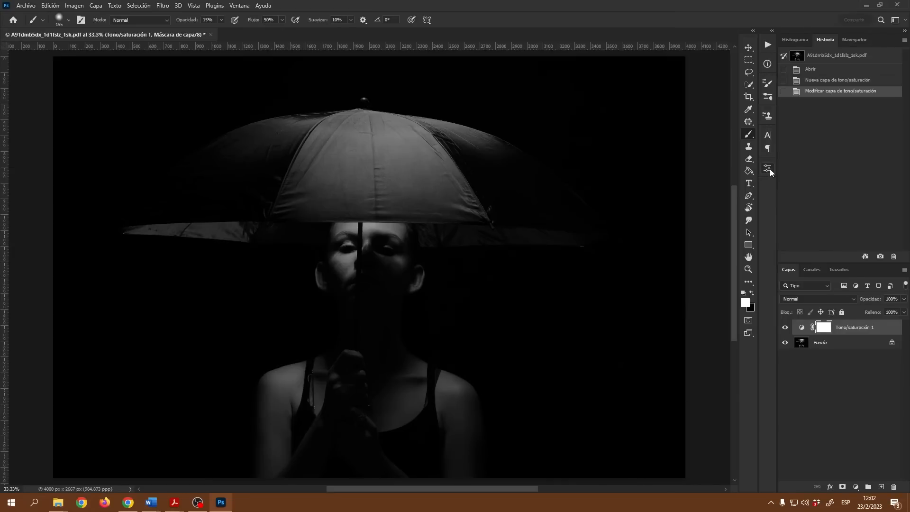
# - Save the retouched photo, then view it in the Acrobat page and return to Photoshop
pyautogui.click(20, 7)
pyautogui.click(33, 111)
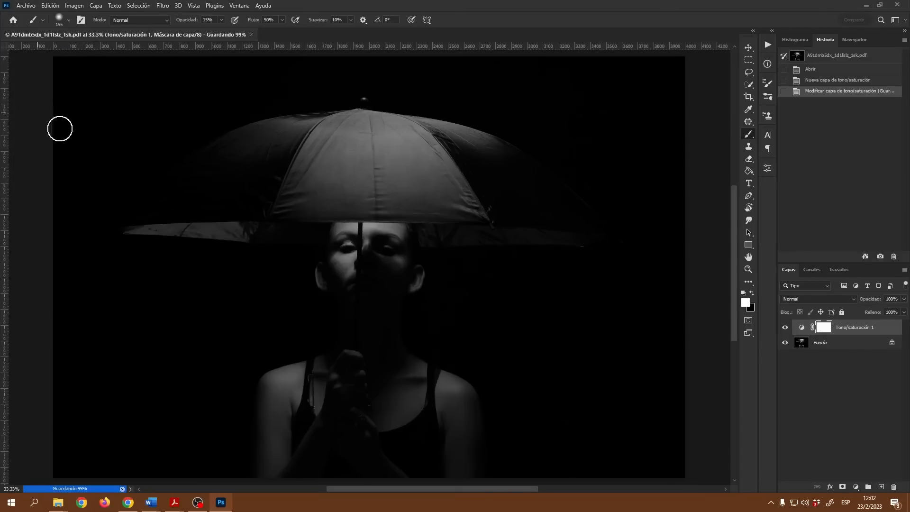
pyautogui.click(865, 5)
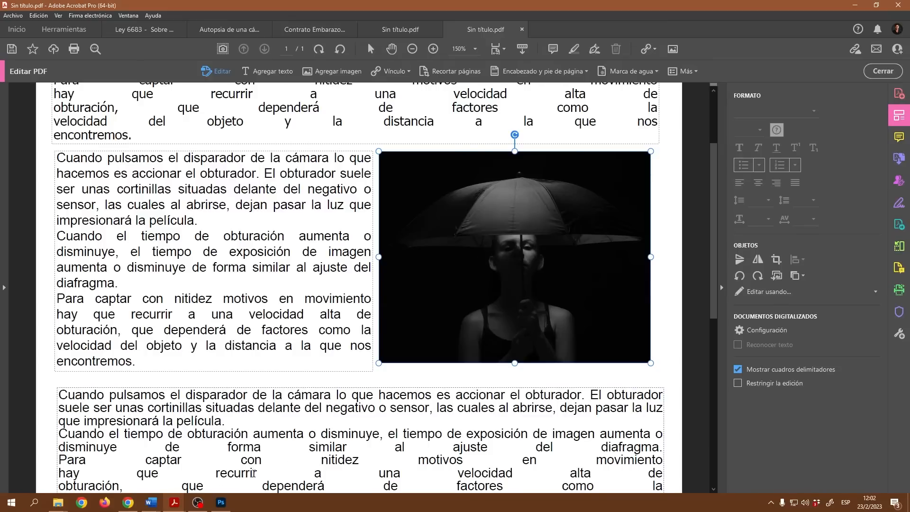
pyautogui.click(221, 502)
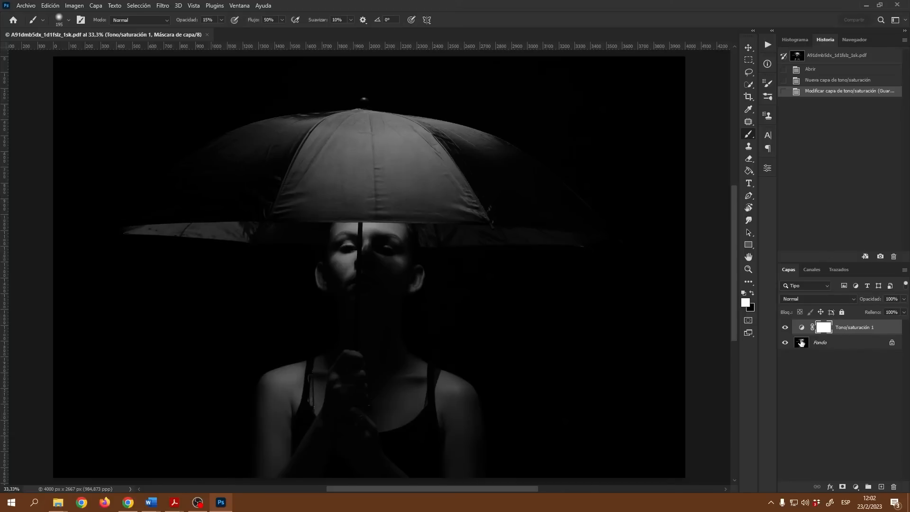
# - Hide the Hue/Saturation adjustment layer, save the photo, and return to the PDF page in Acrobat
pyautogui.click(785, 328)
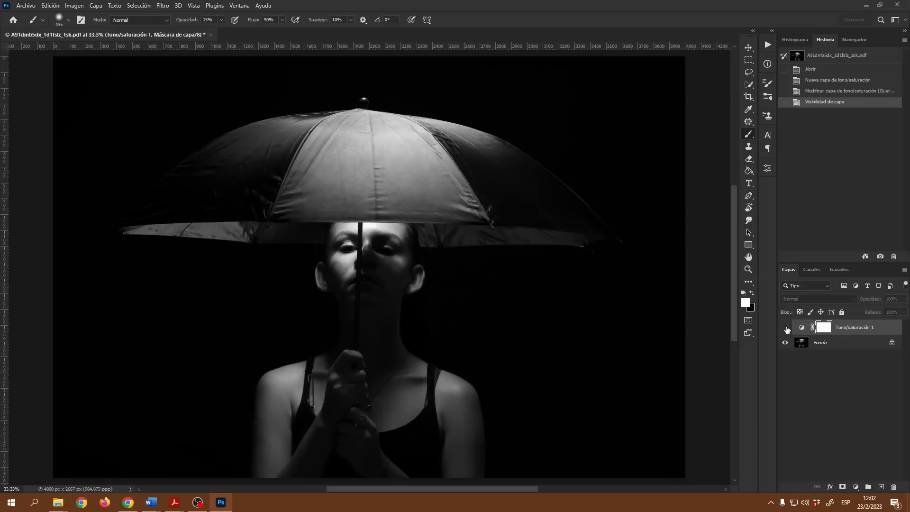
pyautogui.click(809, 374)
pyautogui.click(24, 5)
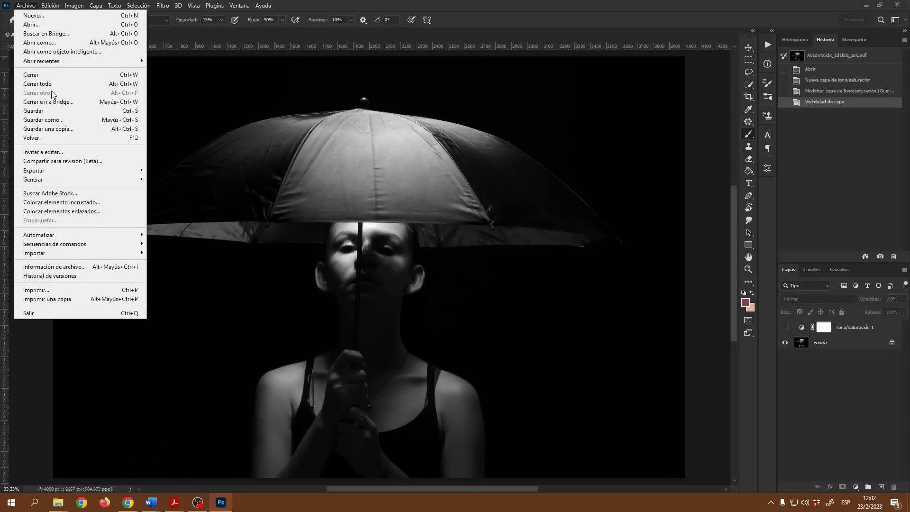
pyautogui.click(47, 110)
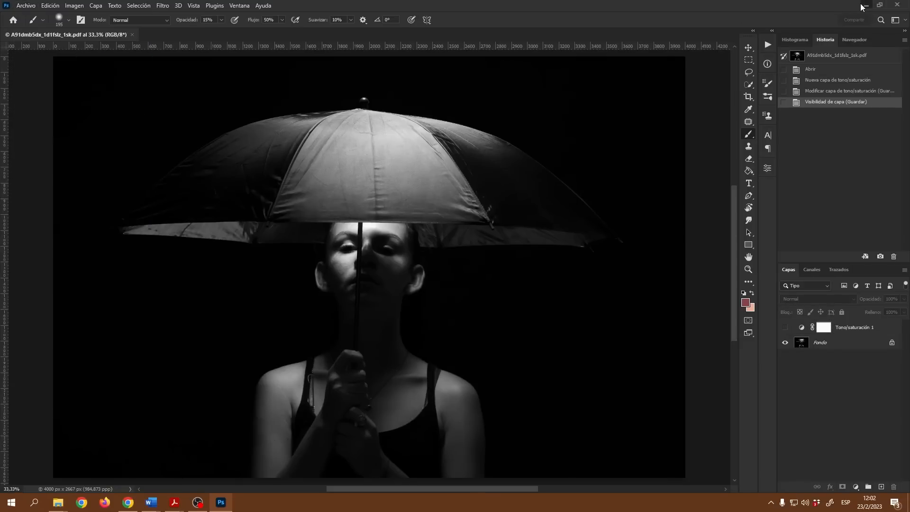
pyautogui.click(866, 4)
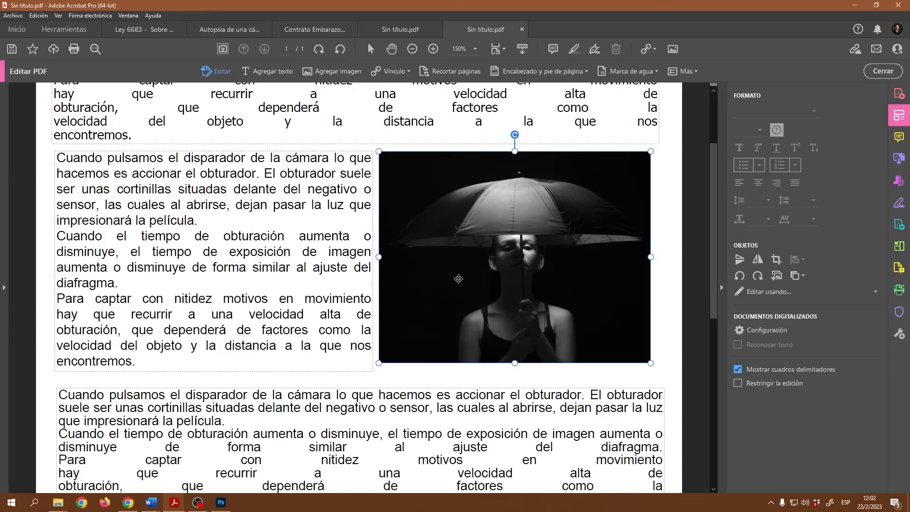
pyautogui.click(543, 249)
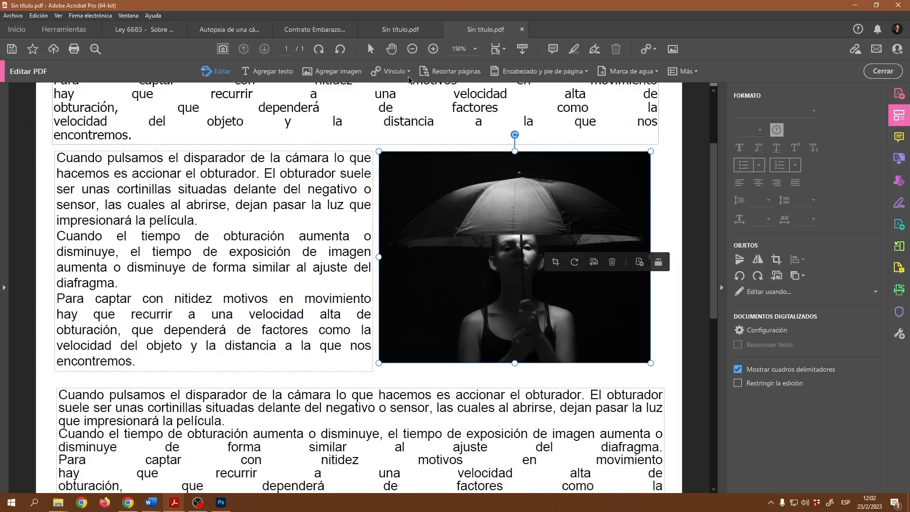
pyautogui.click(394, 71)
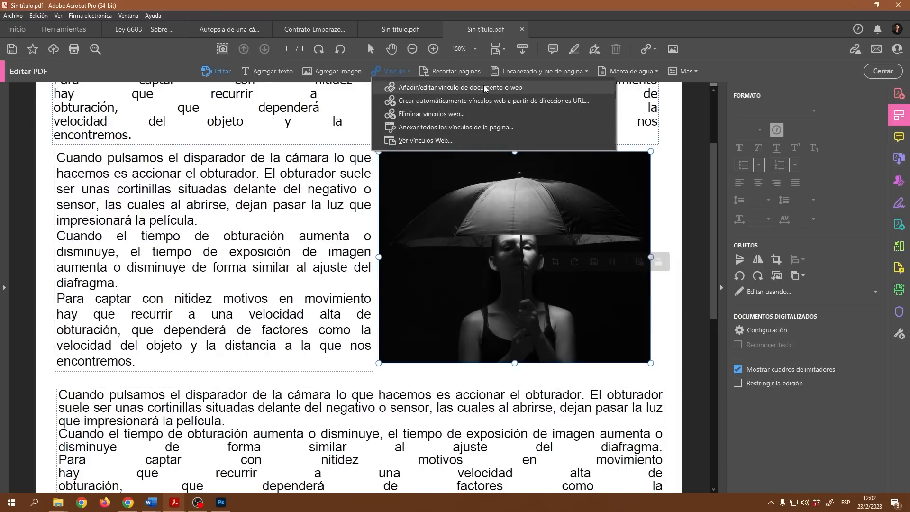
pyautogui.click(662, 172)
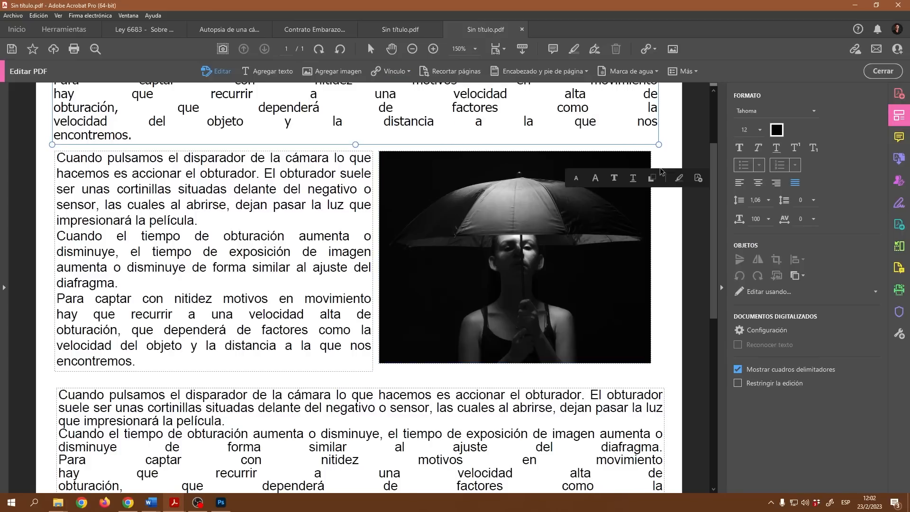
# - Replace the umbrella photo with the image FOTO EJECUTIVO II and rotate the new image clockwise by 180 degrees to stand upright
pyautogui.click(505, 229)
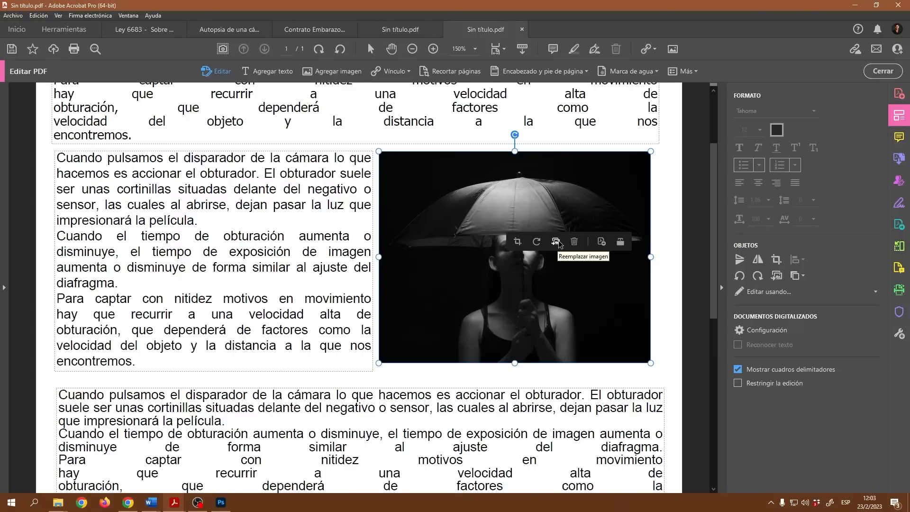
pyautogui.click(777, 279)
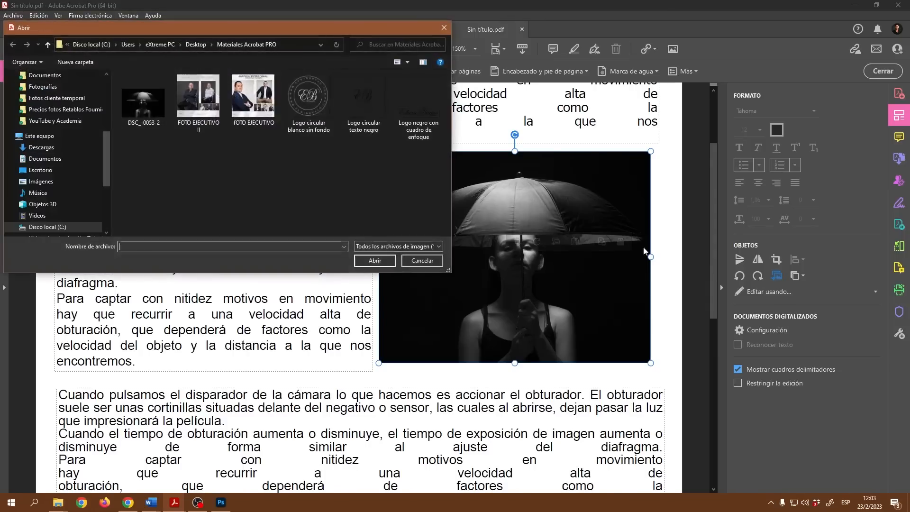
pyautogui.click(198, 102)
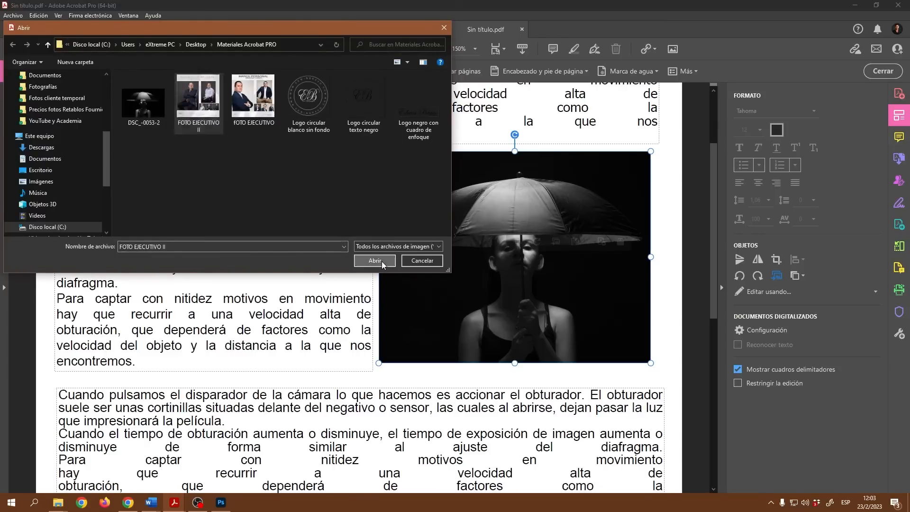
pyautogui.click(382, 260)
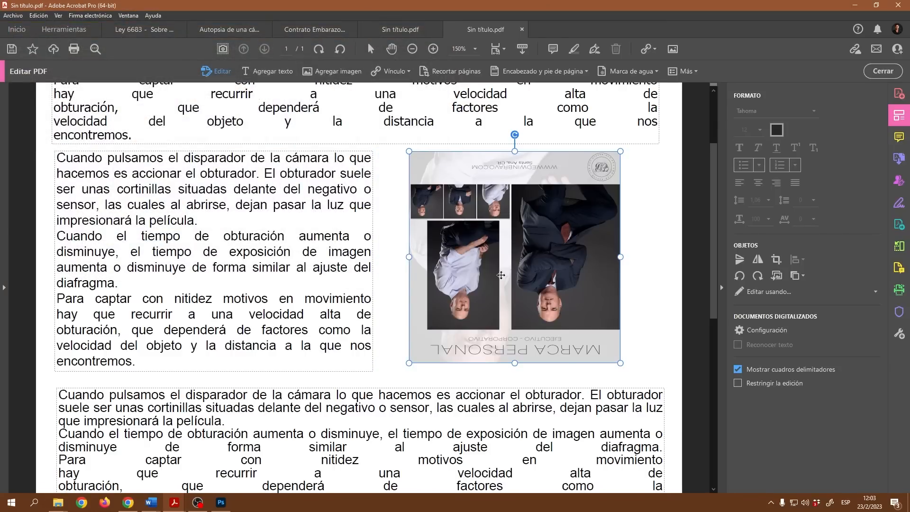
pyautogui.click(755, 277)
pyautogui.click(755, 277)
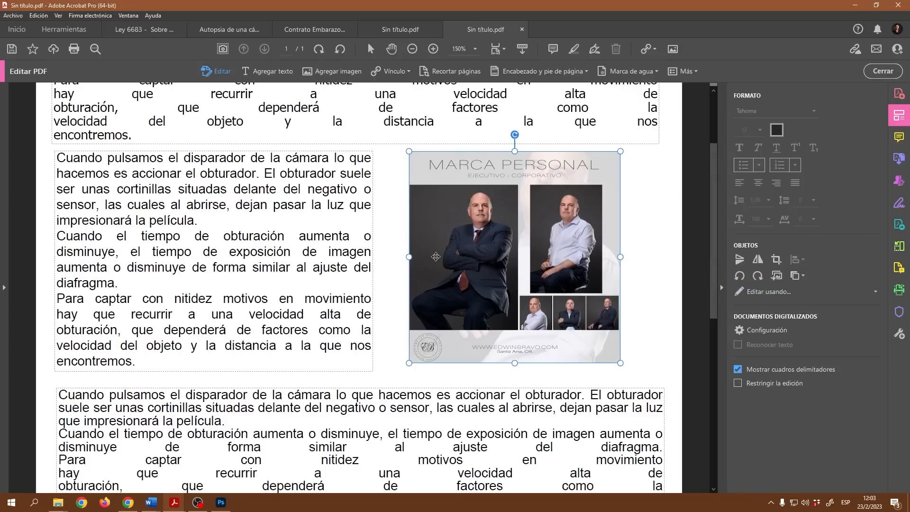
# - Try widening the executive portrait image from both of its side edges, and undo both stretches
pyautogui.moveTo(409, 256)
pyautogui.mouseDown()
pyautogui.moveTo(385, 256)
pyautogui.moveTo(396, 257)
pyautogui.mouseUp()
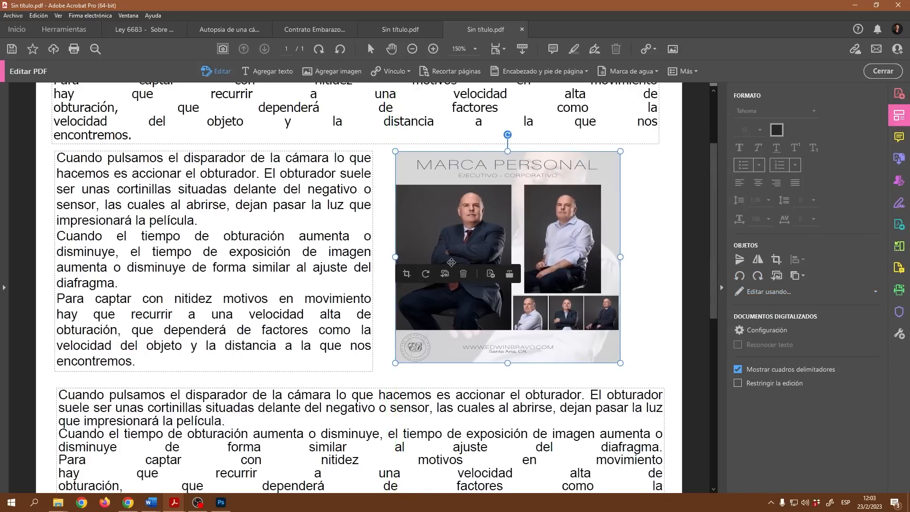
pyautogui.moveTo(620, 258)
pyautogui.mouseDown()
pyautogui.moveTo(668, 257)
pyautogui.moveTo(630, 257)
pyautogui.mouseUp()
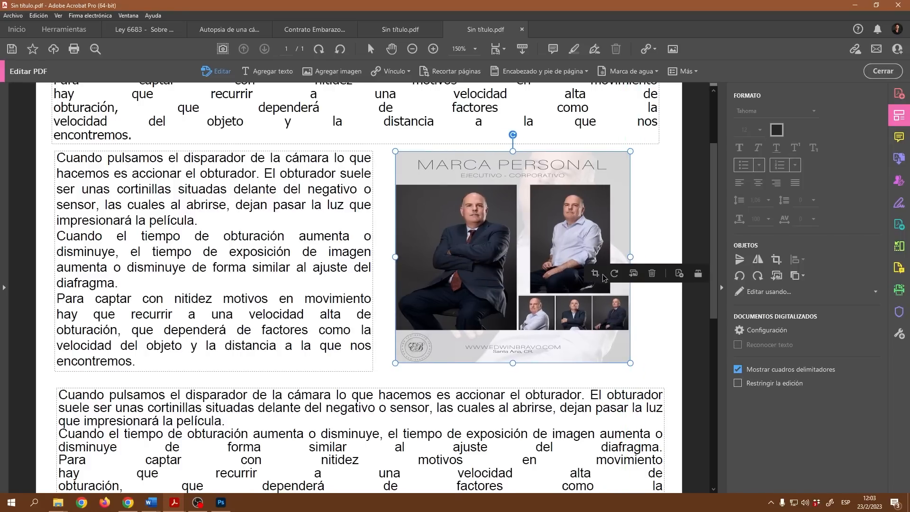
pyautogui.hotkey('ctrl', 'z')
pyautogui.hotkey('ctrl', 'z')
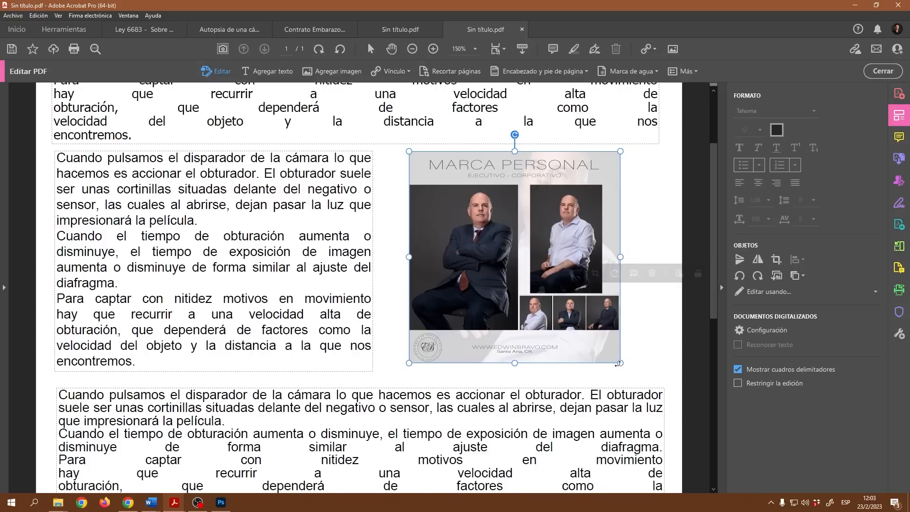
# - Enlarge the executive portrait image slightly in proportion so its lower edge roughly meets that of the adjacent text box, and deselect it
pyautogui.moveTo(621, 363); pyautogui.dragTo(602, 347)
pyautogui.moveTo(606, 349); pyautogui.dragTo(627, 363)
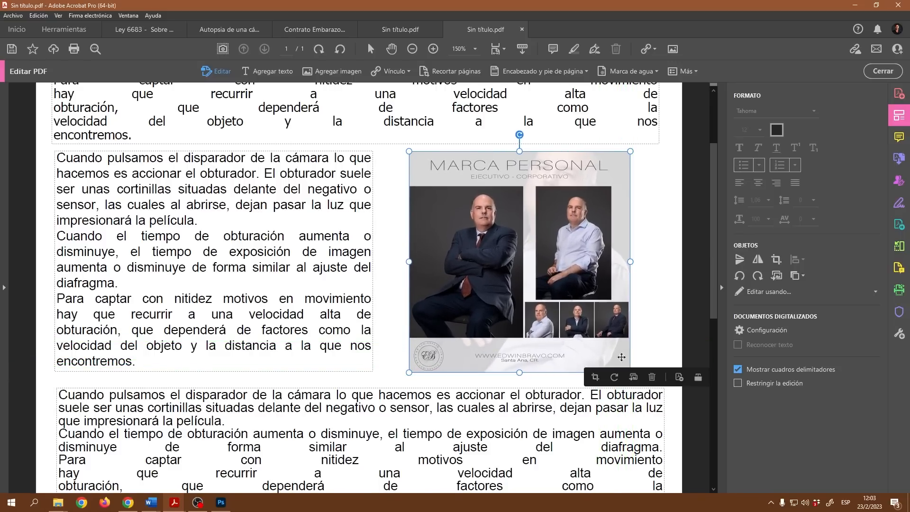
pyautogui.click(640, 206)
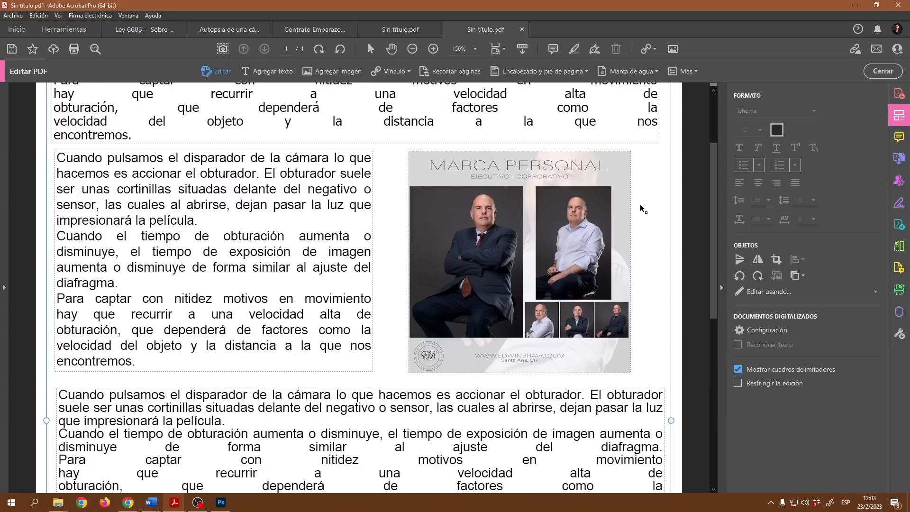